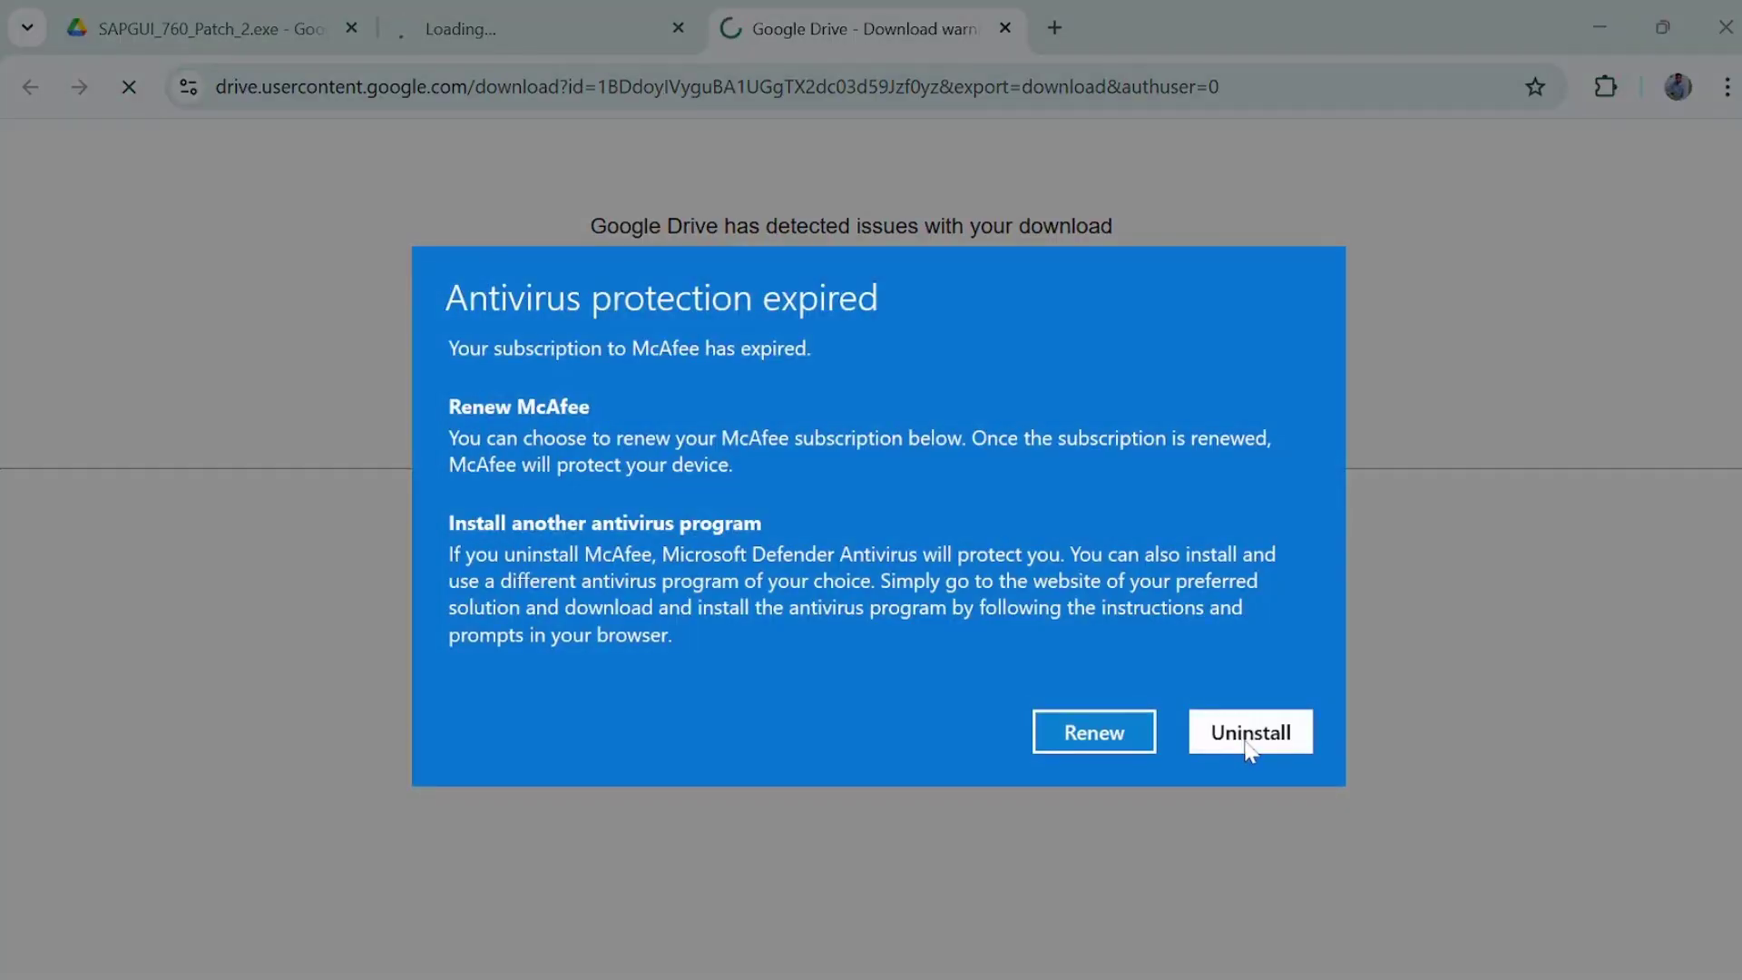
Dismiss the expired McAfee notice, close Programs and Features, and bring the Notion notes forward
left_click(1250, 733)
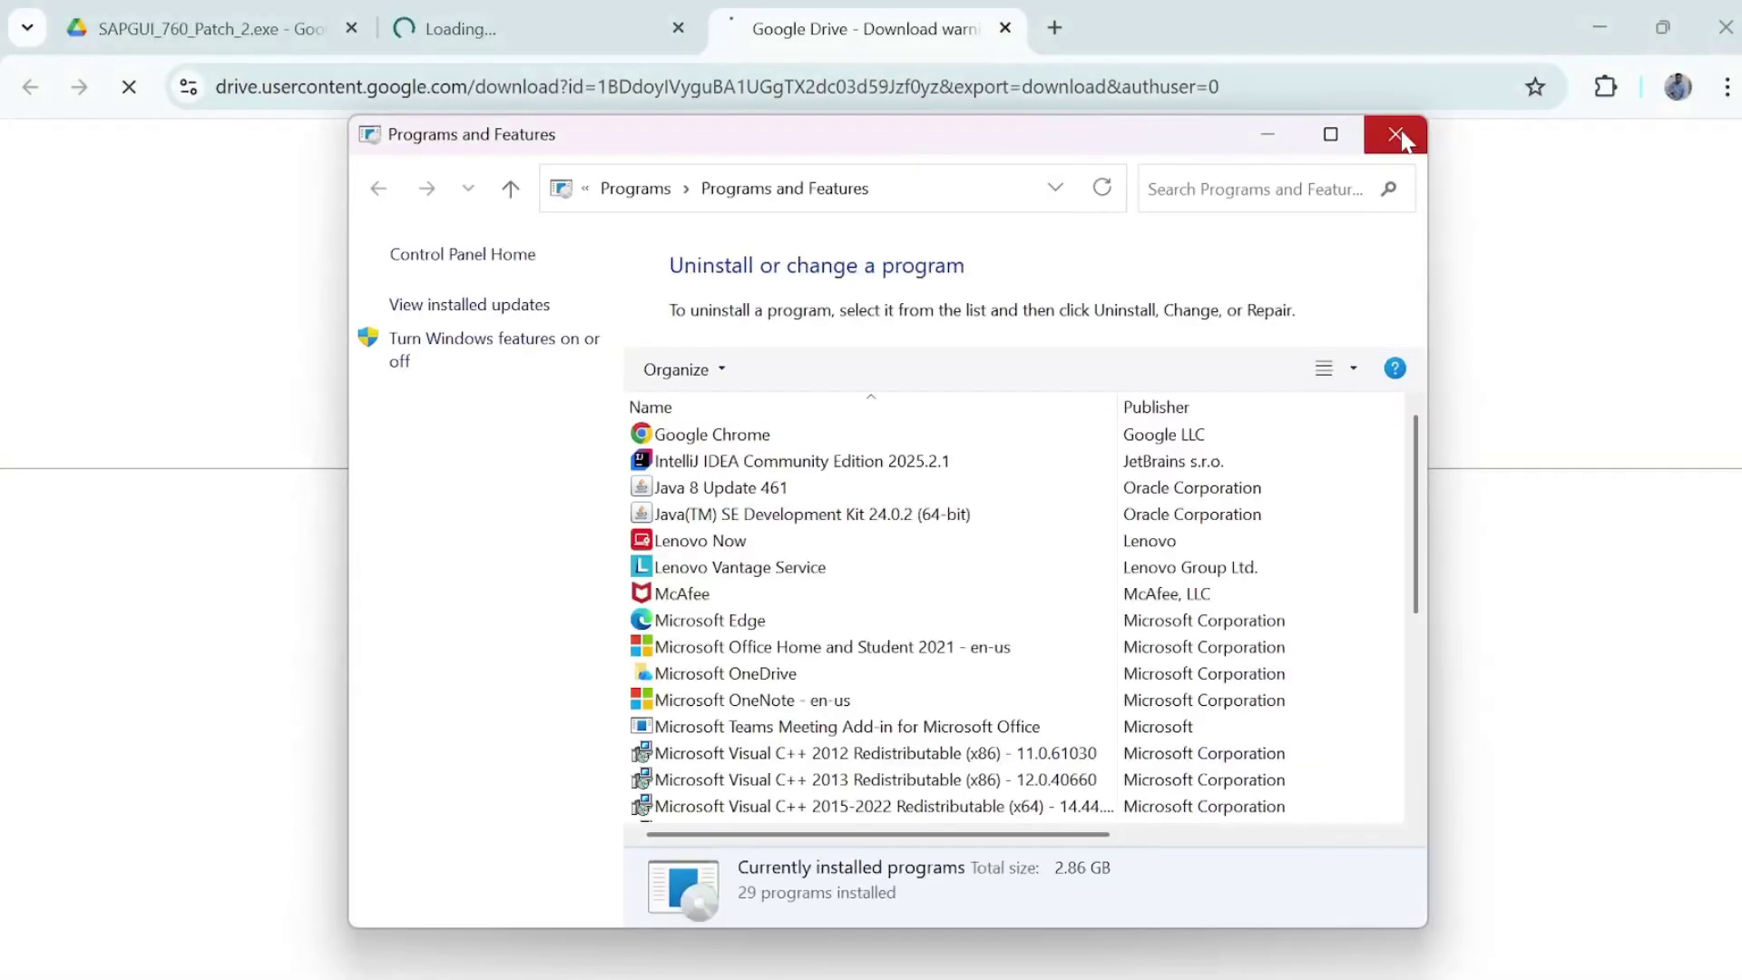
left_click(1389, 138)
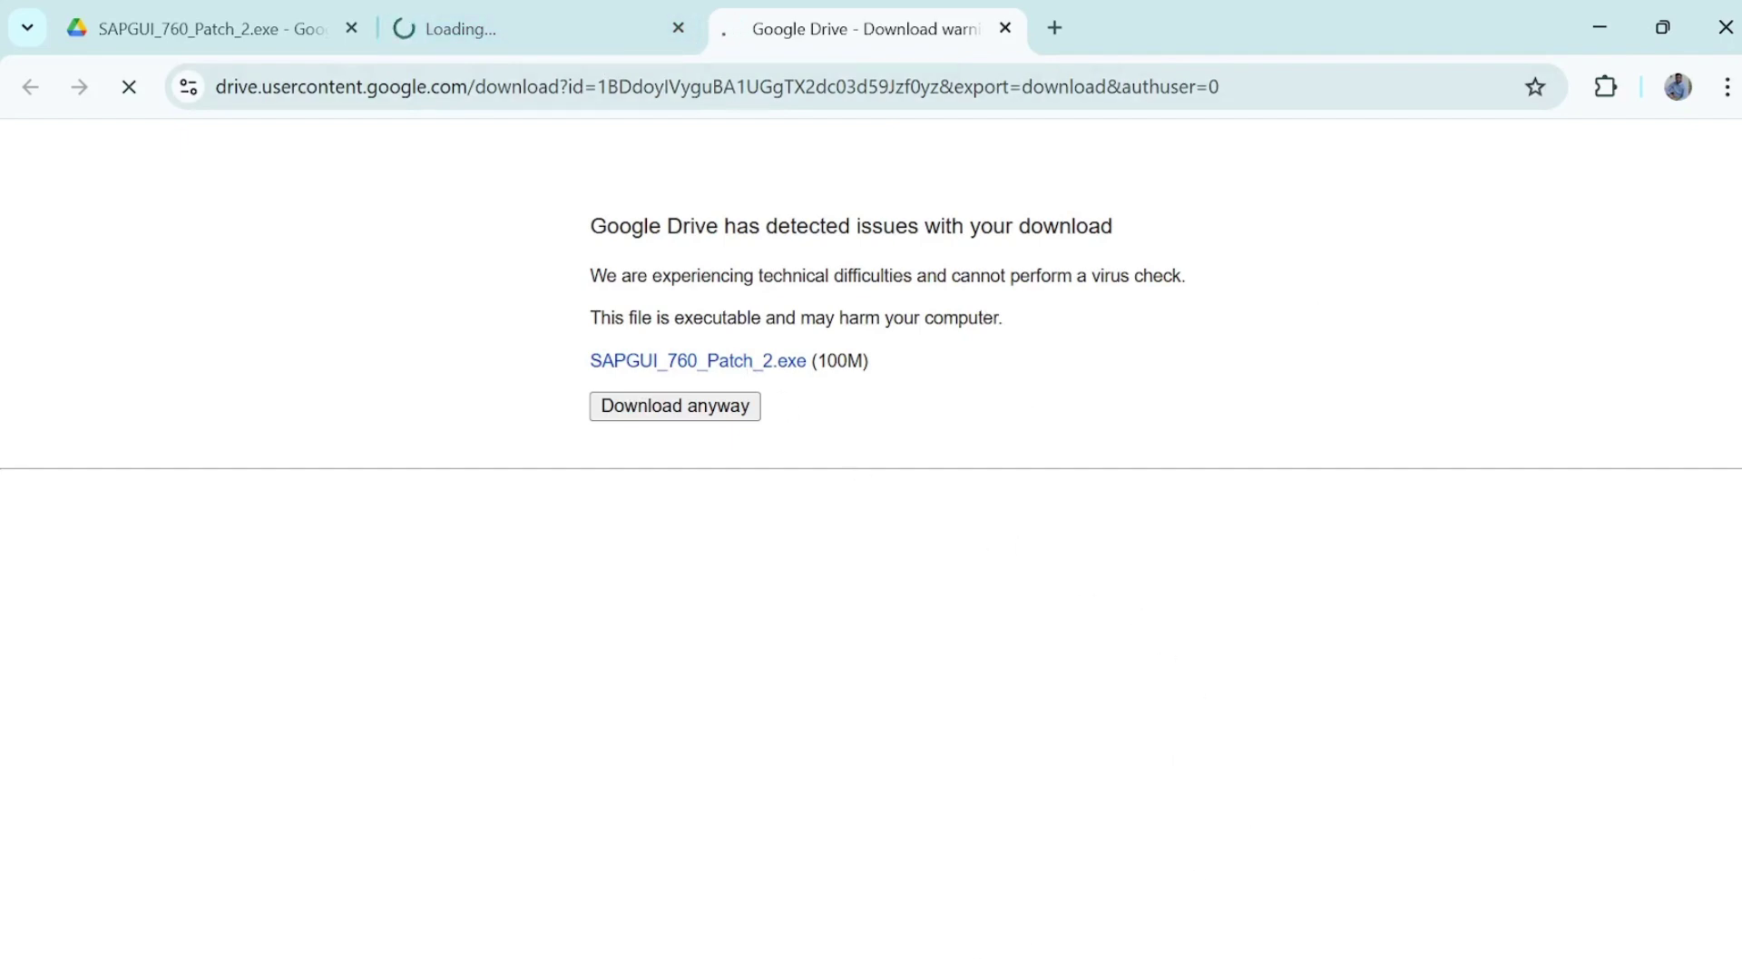
mouse_move(932, 979)
left_click(932, 898)
Highlight the notes about installing on our computer and cloud being very new
scroll(871, 544, "up", 3)
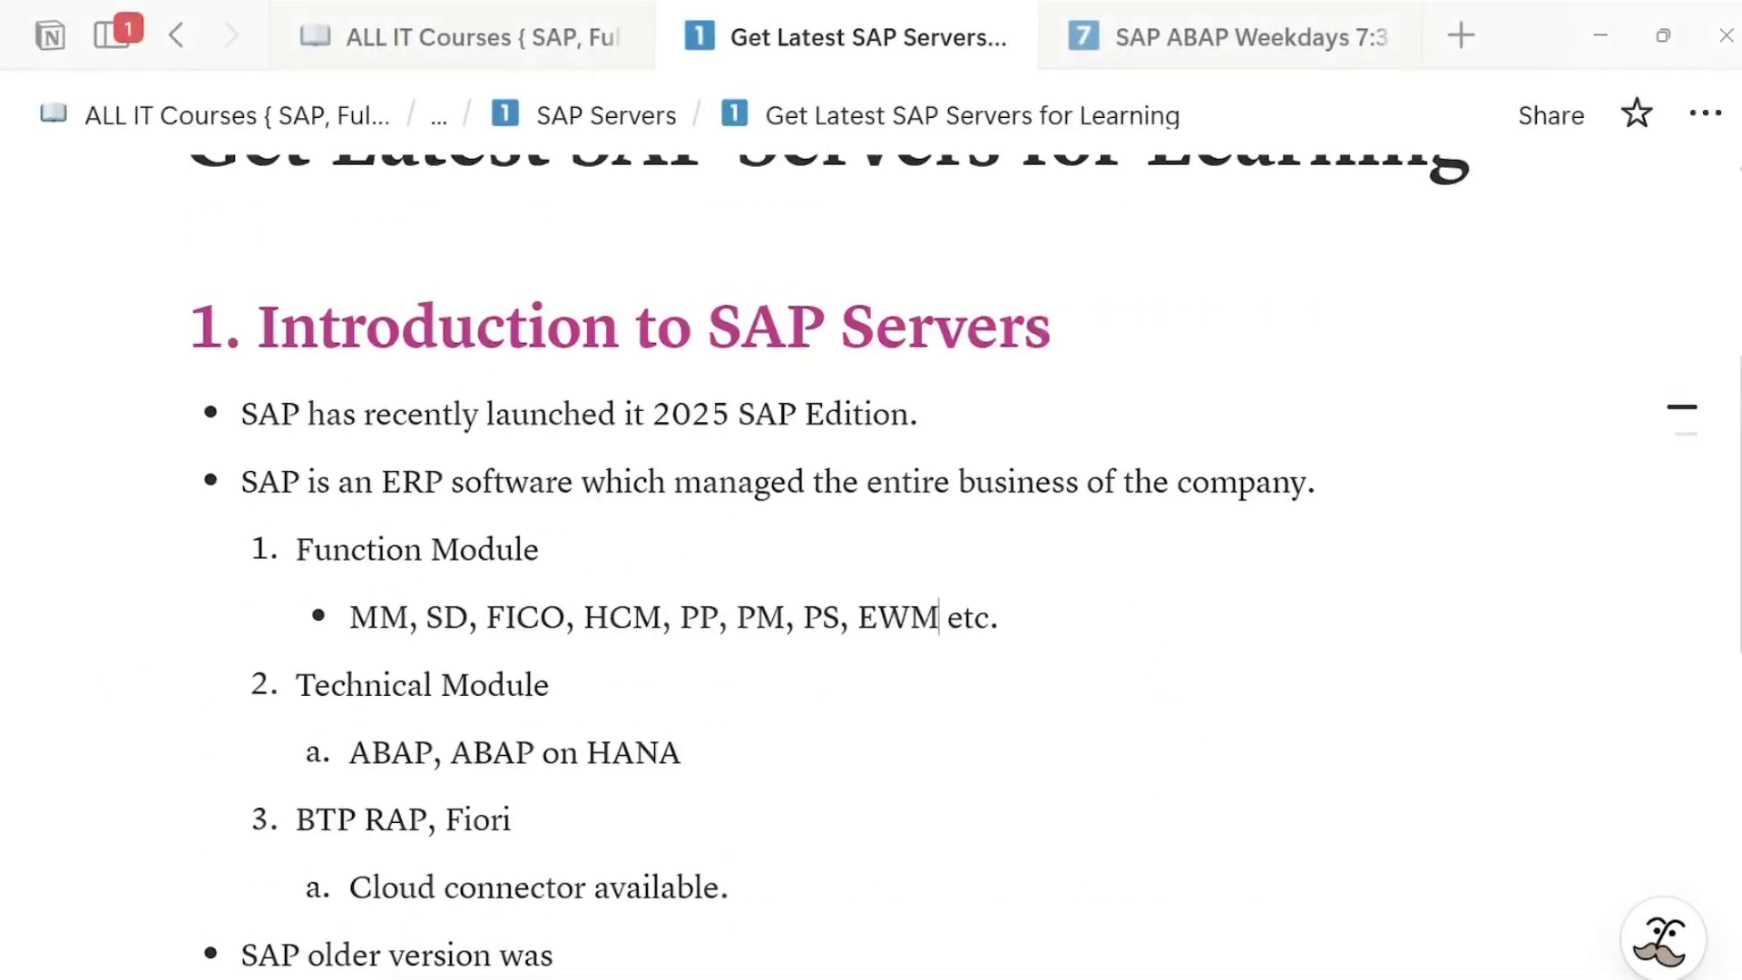
left_click_drag(651, 558, 731, 559)
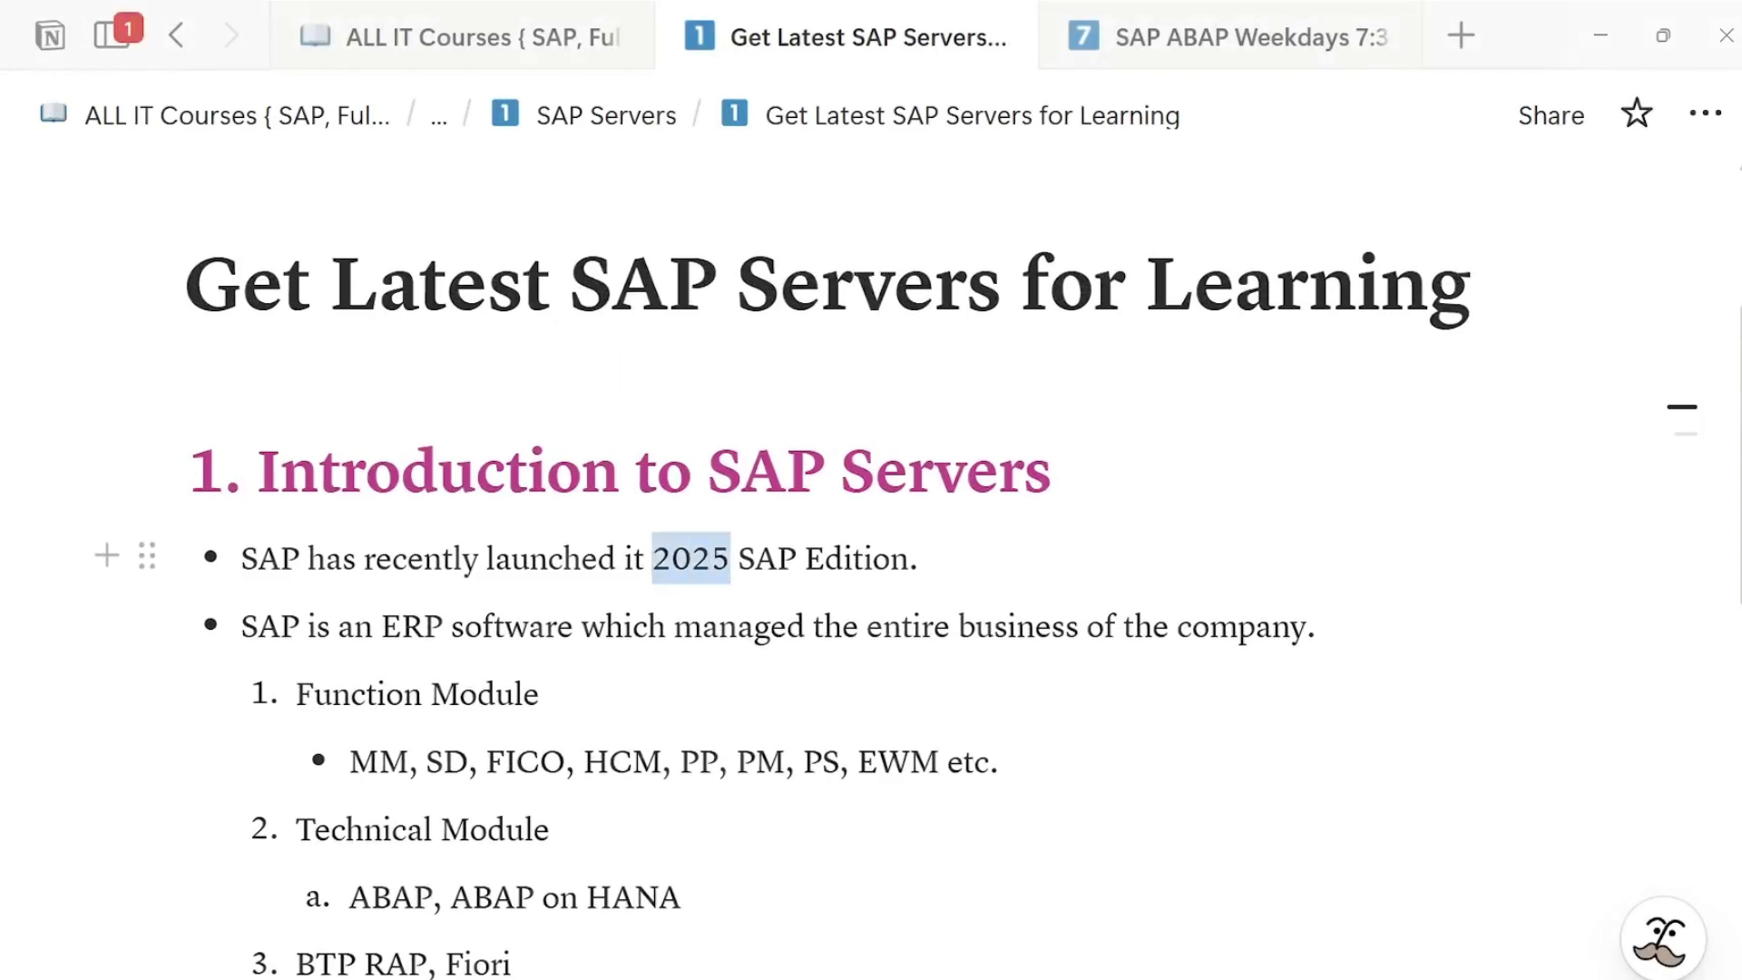
scroll(635, 689, "down", 5)
scroll(871, 545, "down", 3)
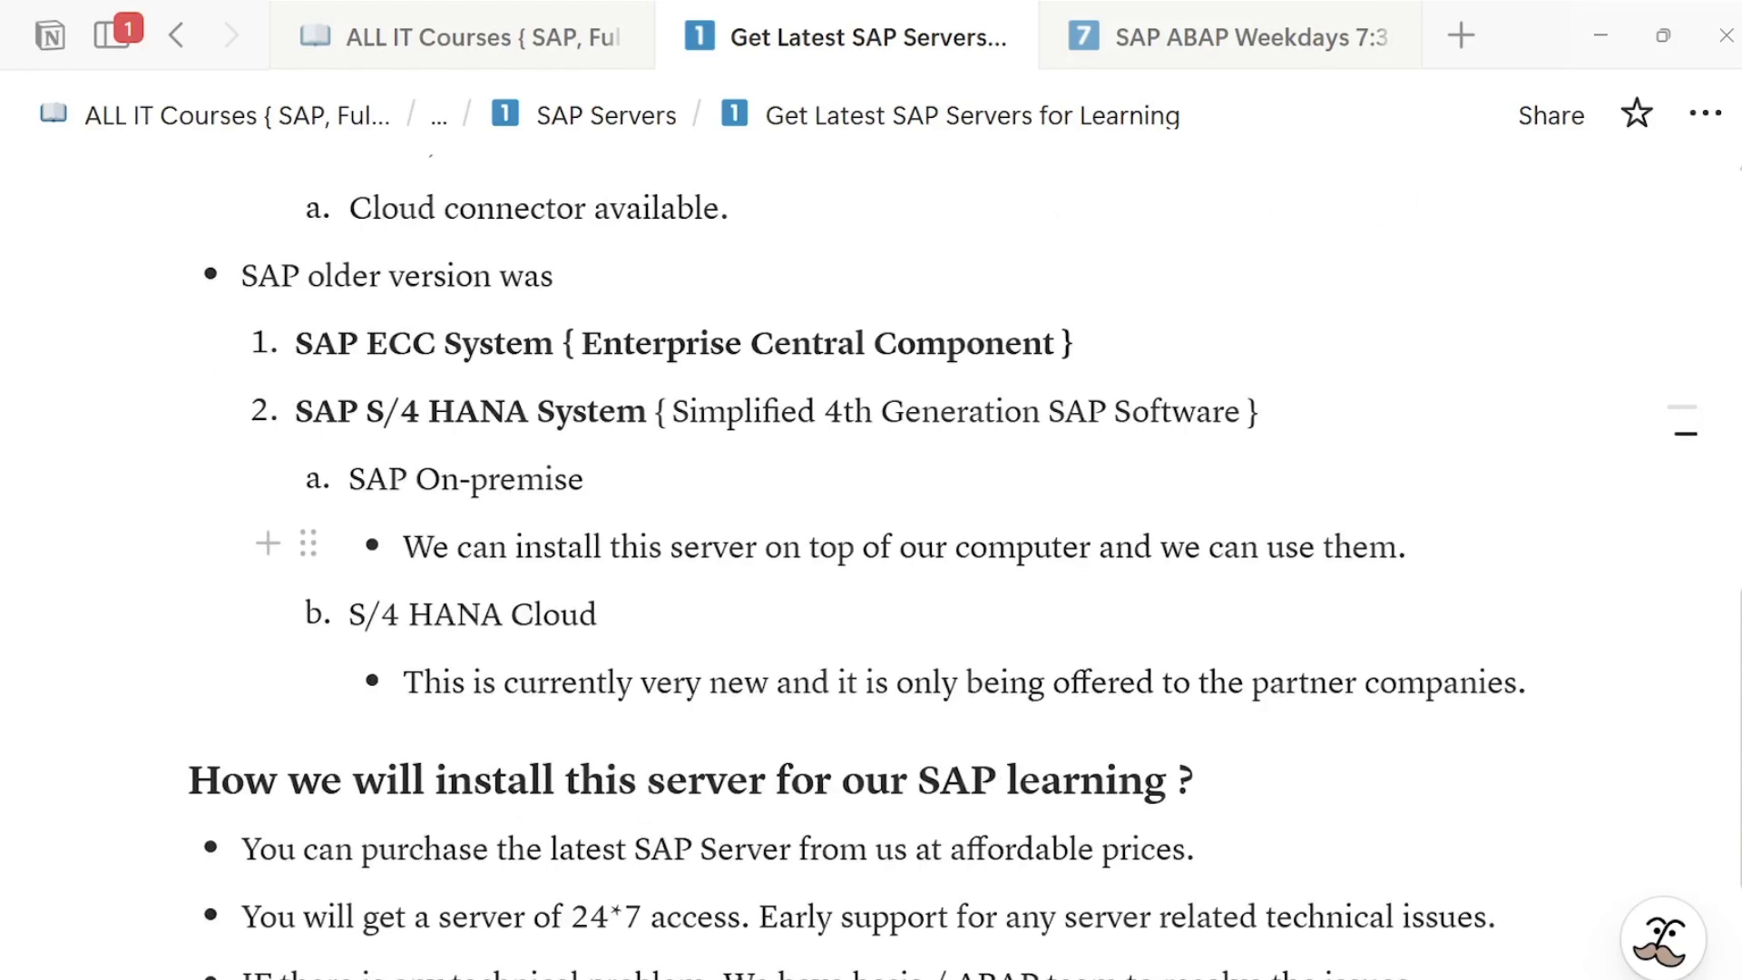
left_click_drag(728, 546, 1091, 546)
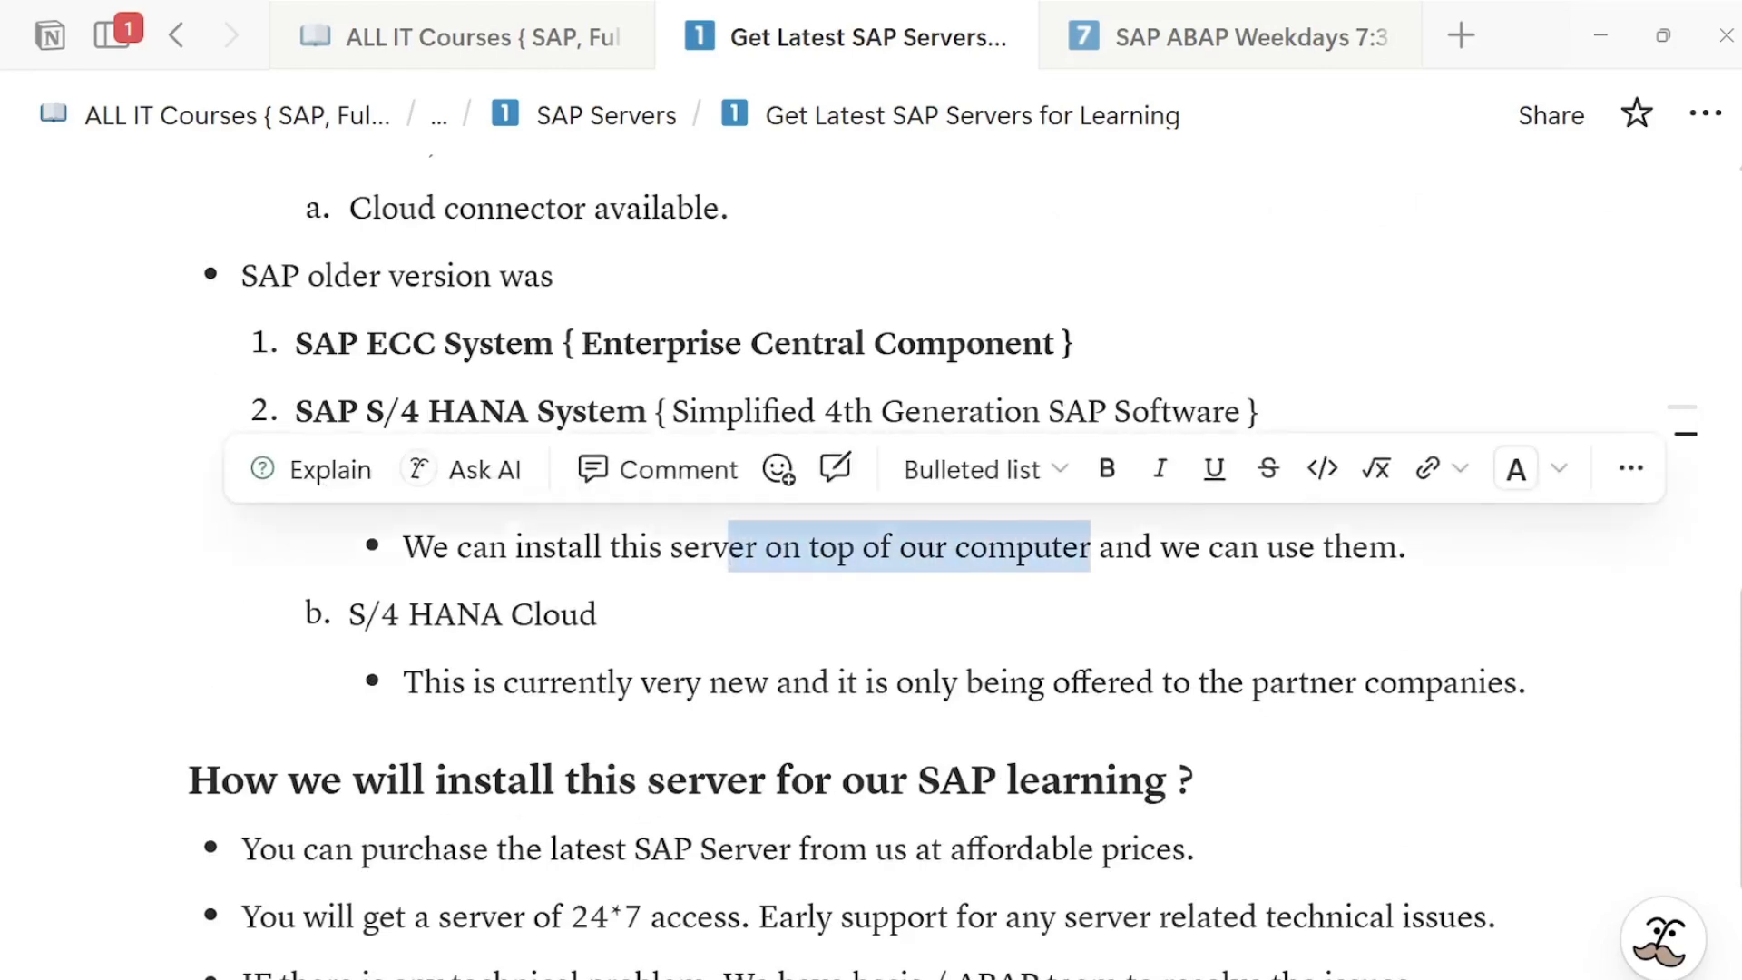
left_click(1407, 547)
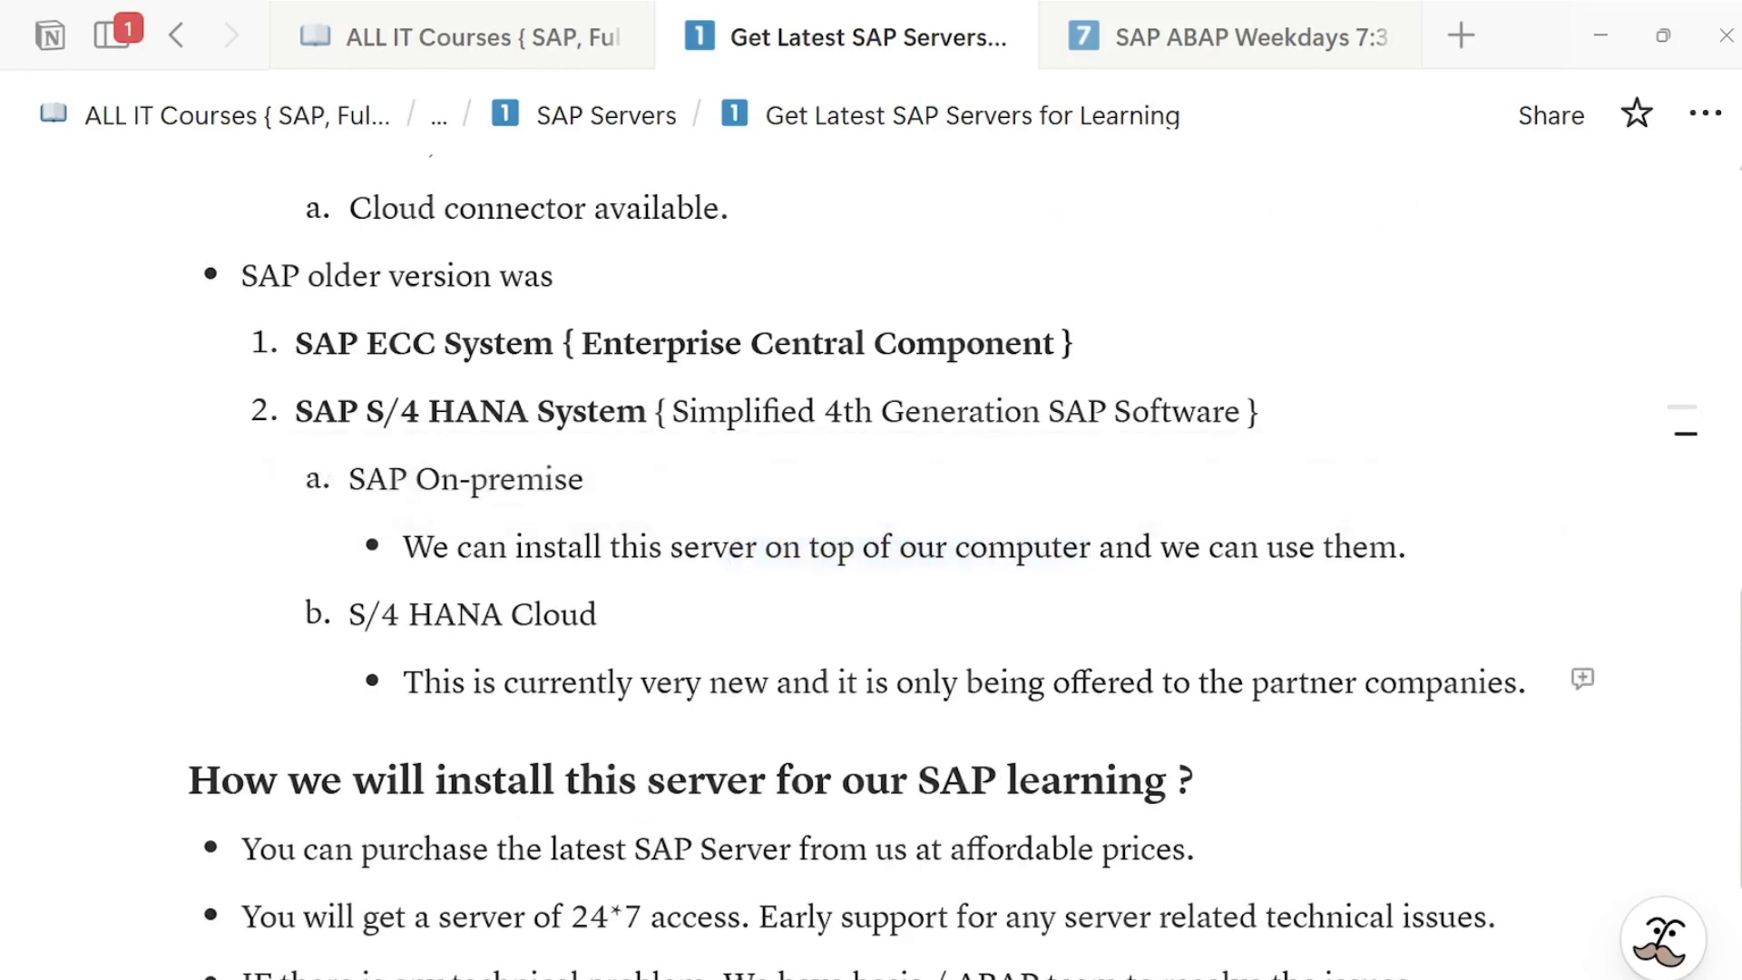
left_click_drag(538, 683, 1009, 682)
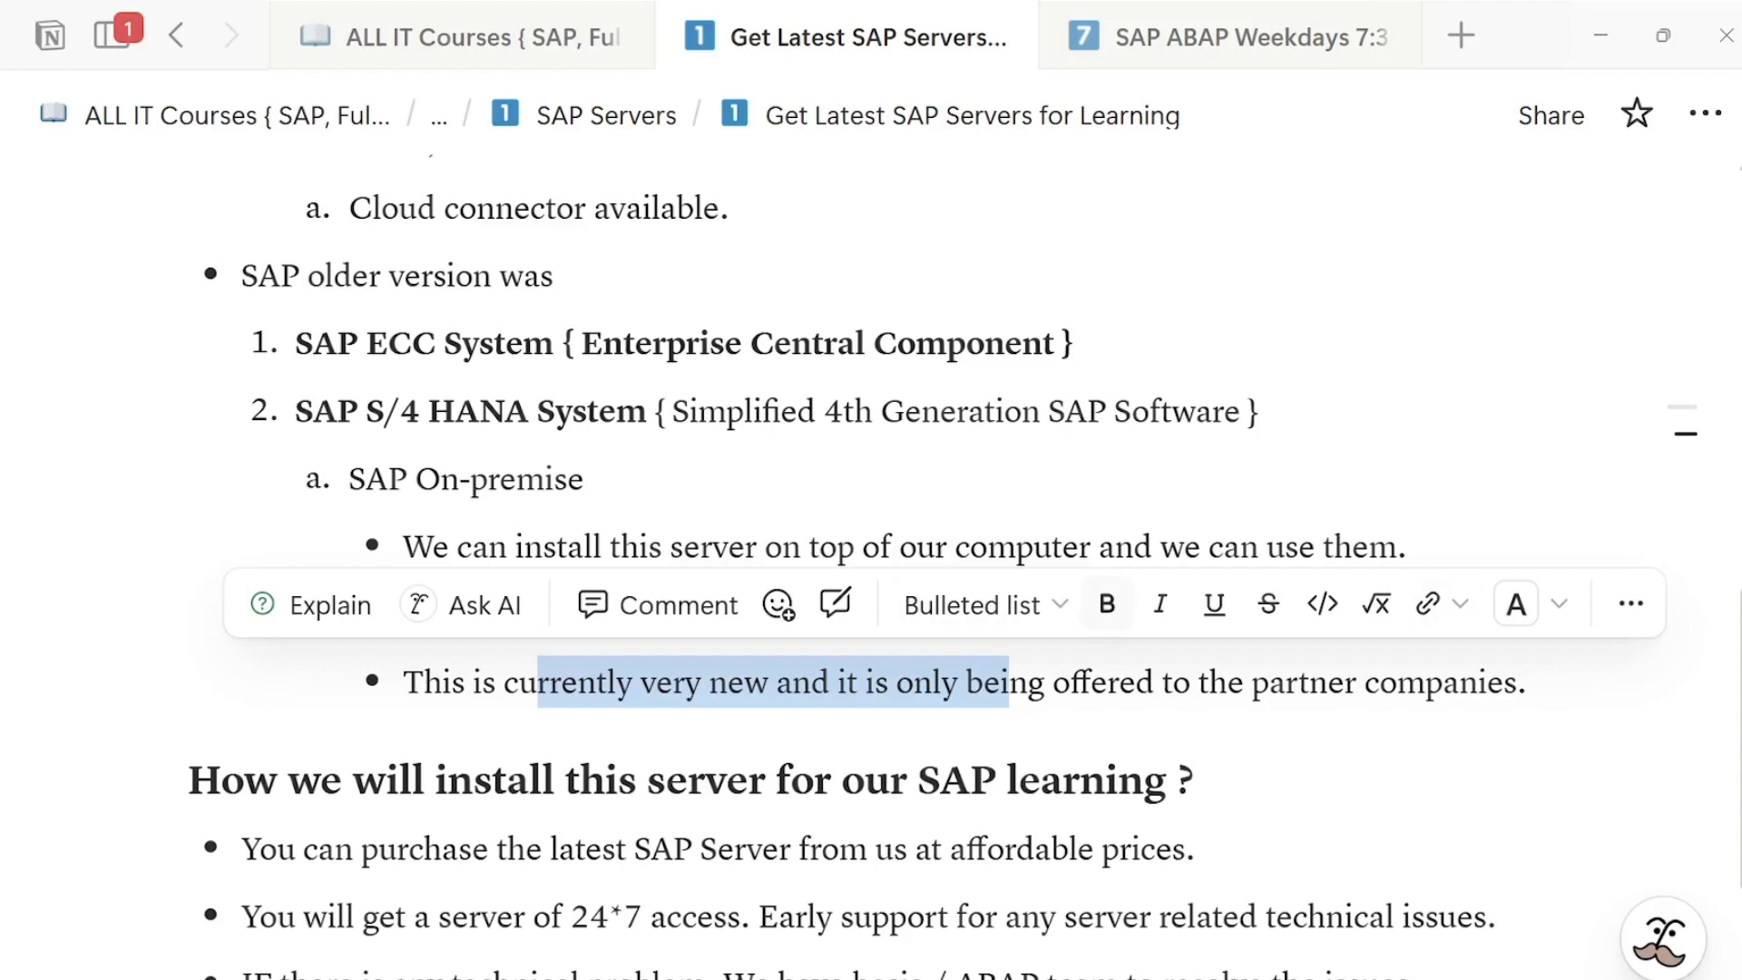
left_click(1443, 682)
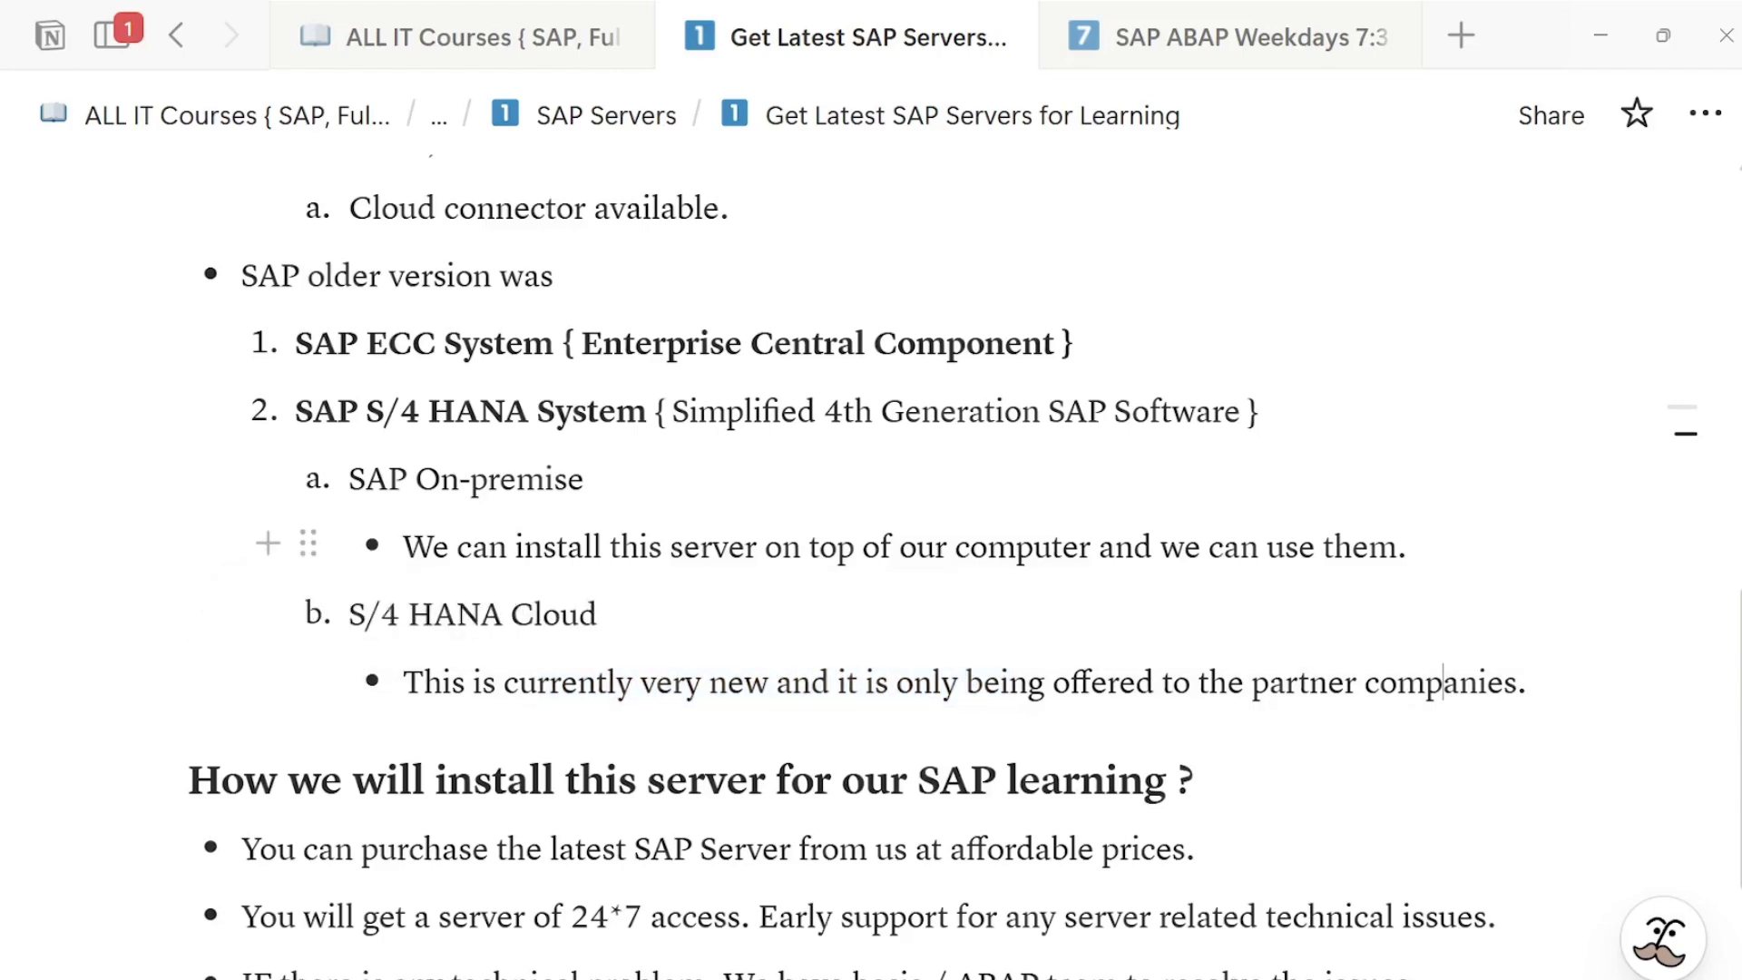
Add '3. SAP SF Server' as a plain line after the partner companies note
scroll(1443, 683, "up", 5)
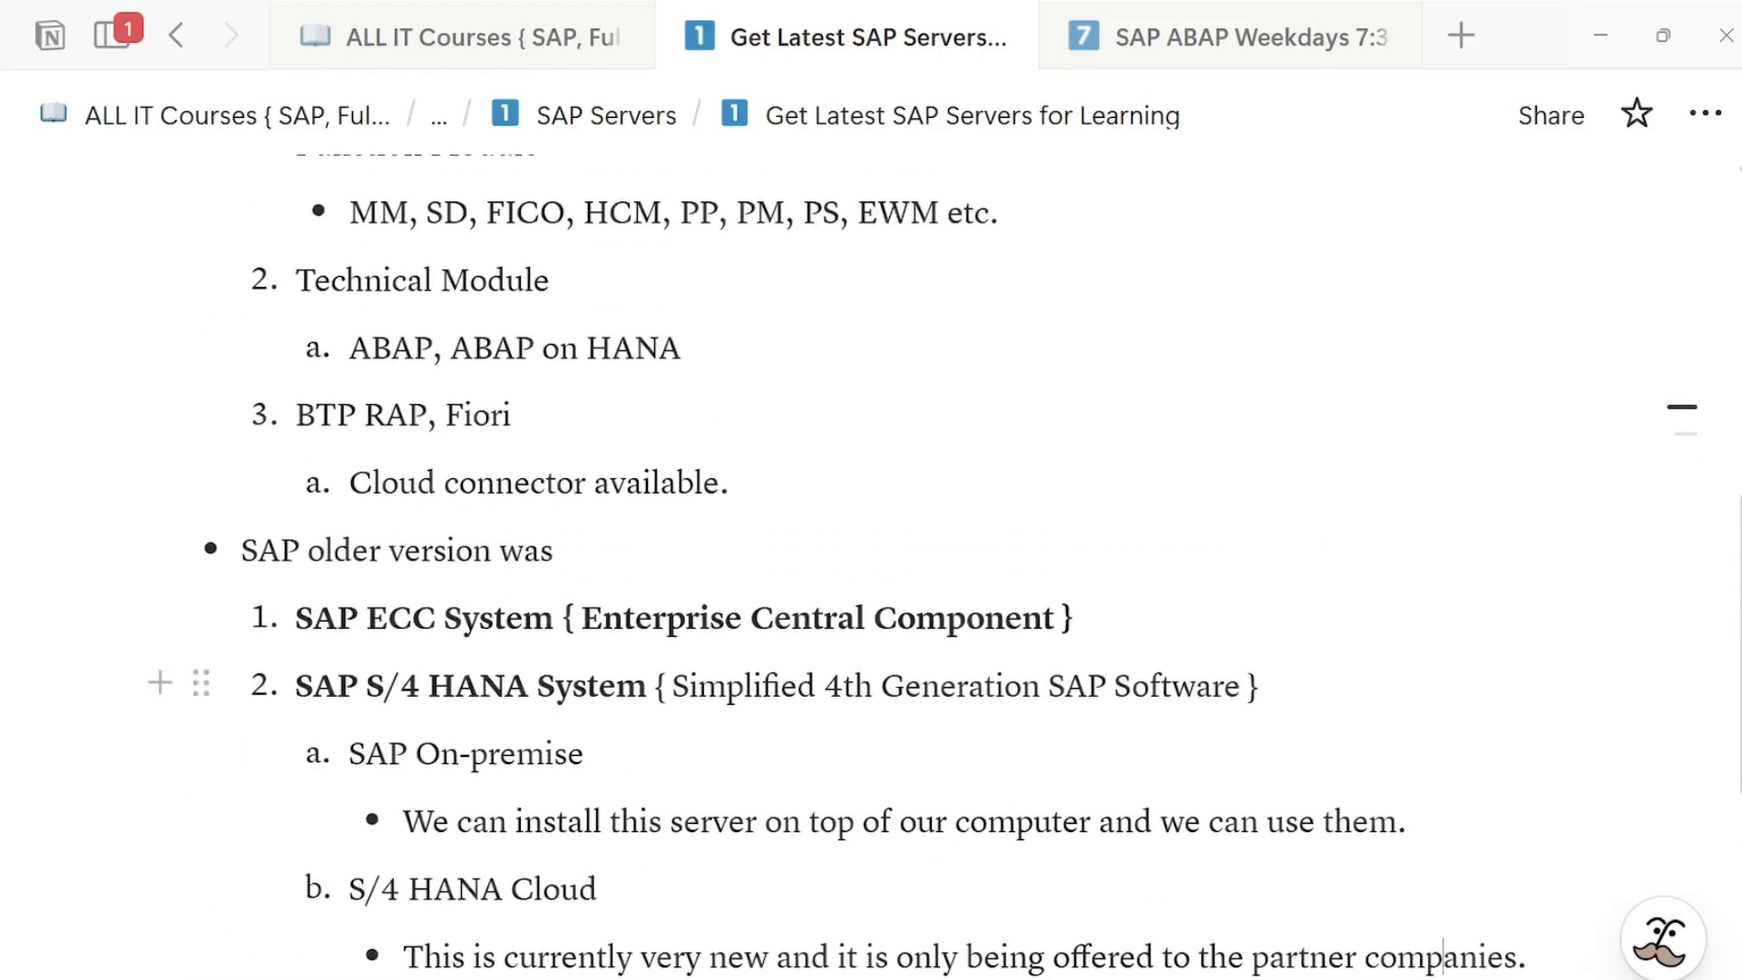
scroll(1443, 683, "down", 5)
left_click(1527, 682)
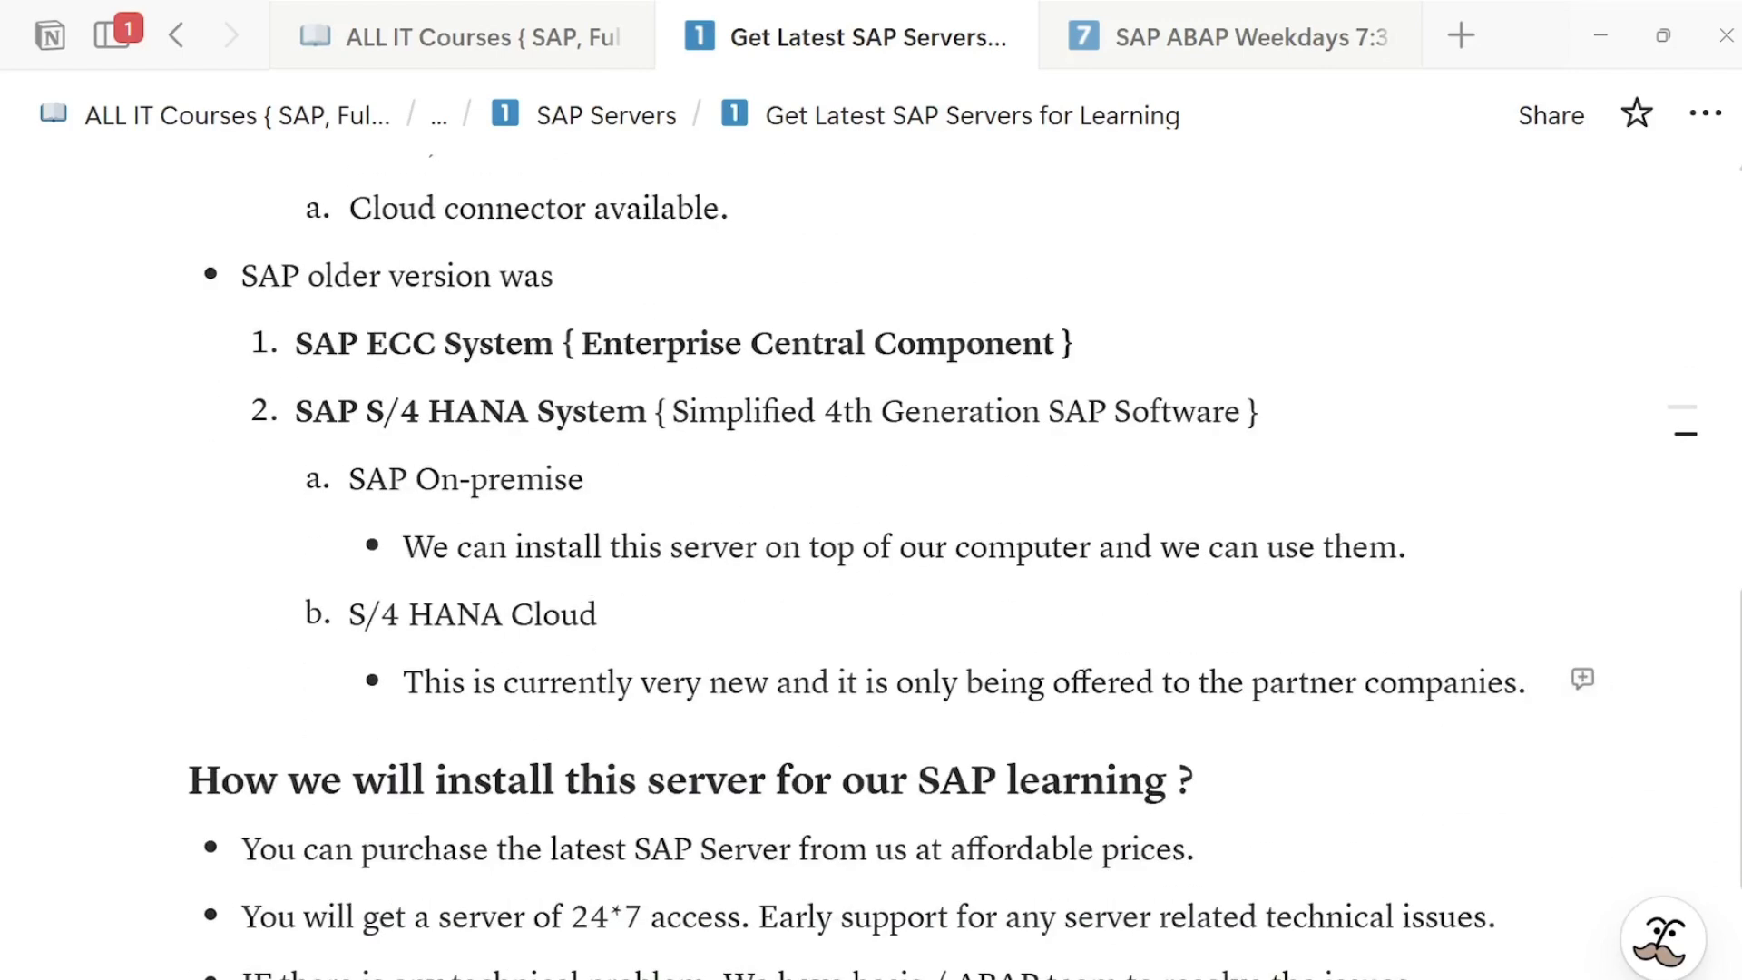
key("Return")
key("BackSpace")
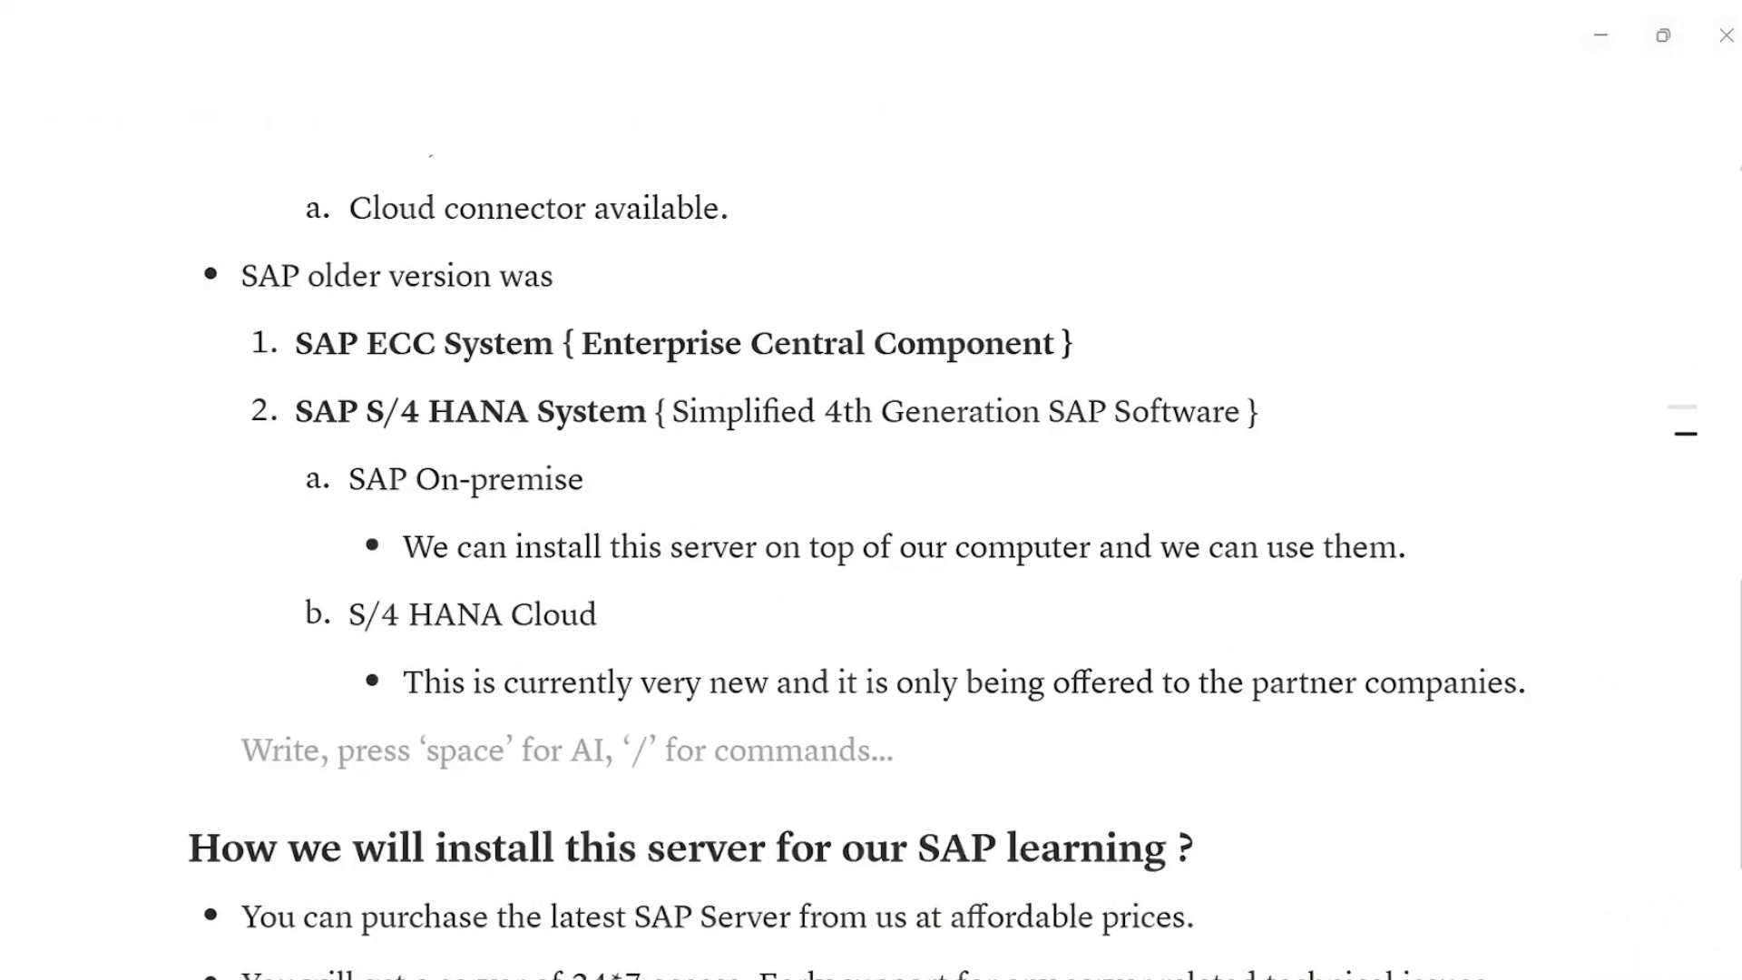
type("3. SAP")
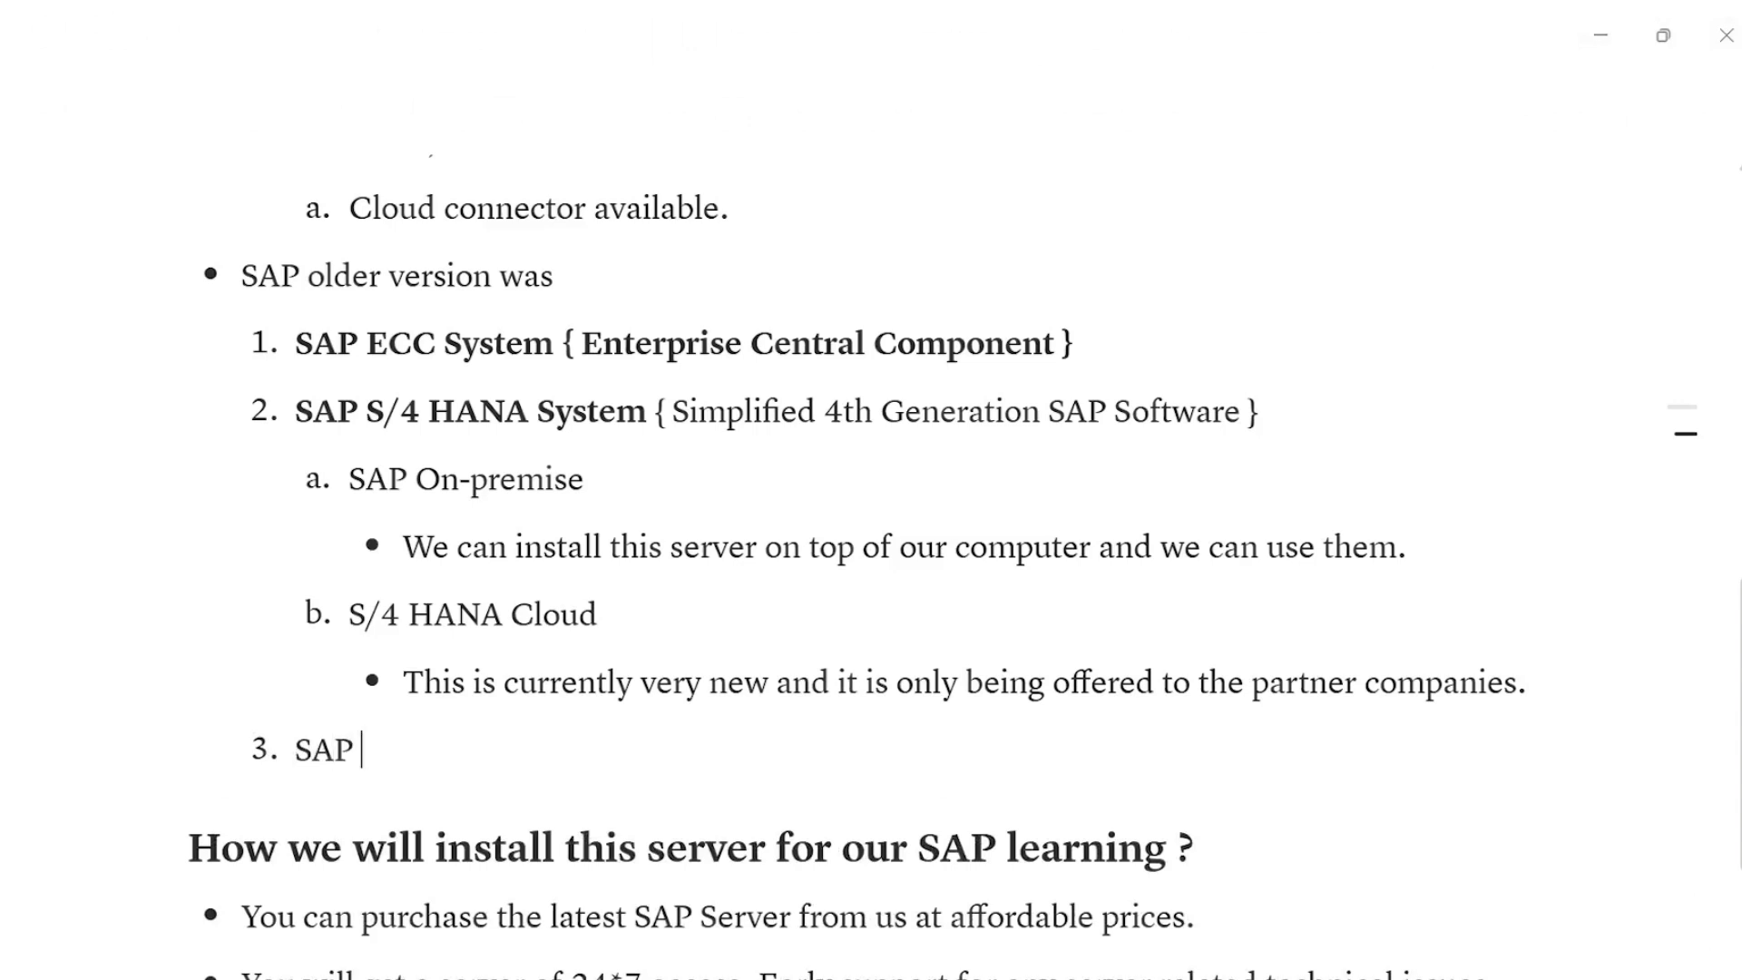
type(" SF Server")
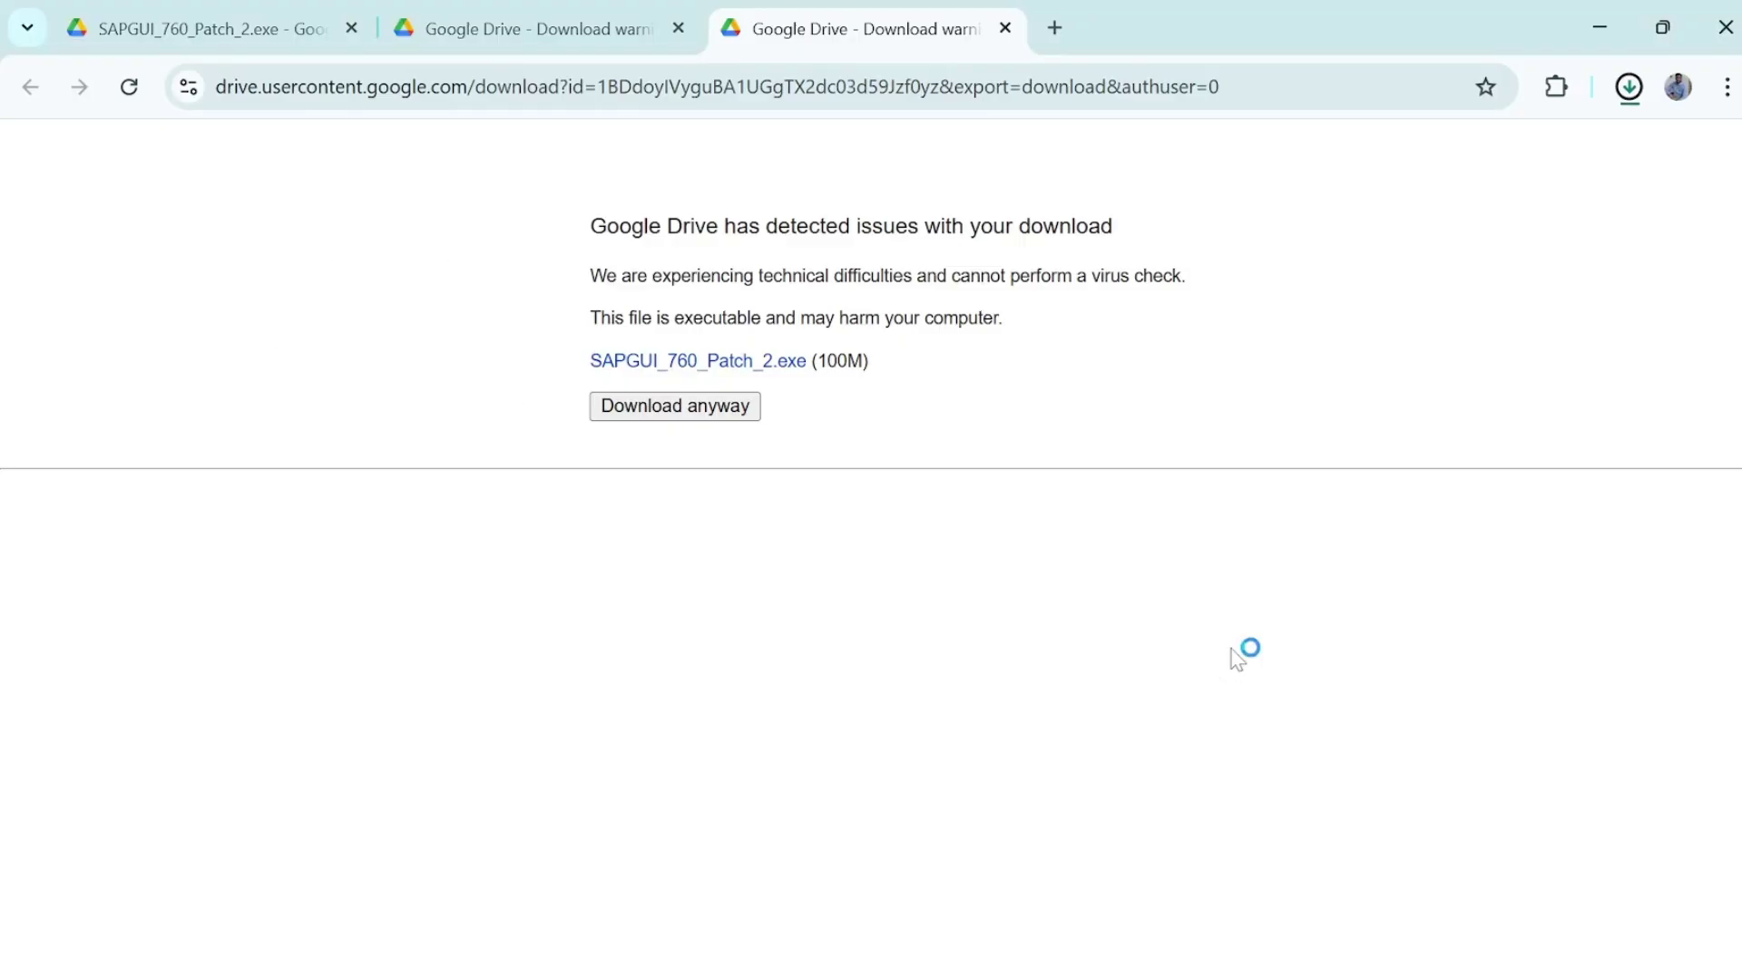
Run SAPGUI_760_Patch_2 (1).exe from Chrome's recent downloads list
left_click(1632, 89)
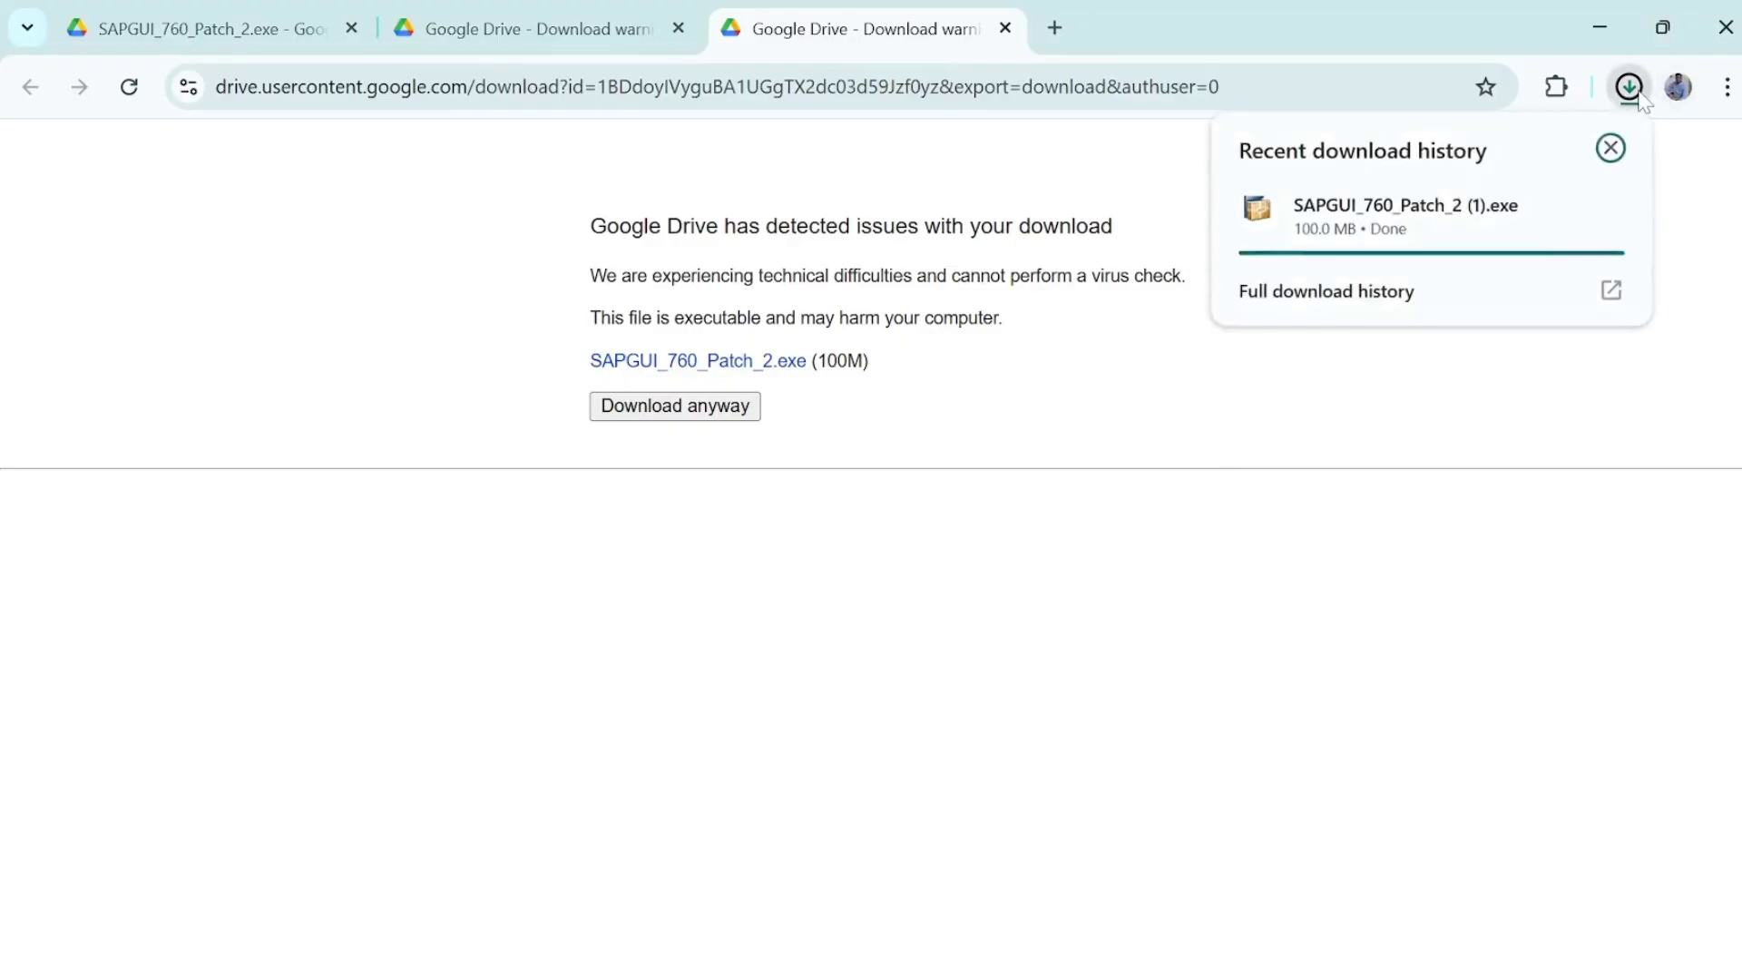
mouse_move(1471, 230)
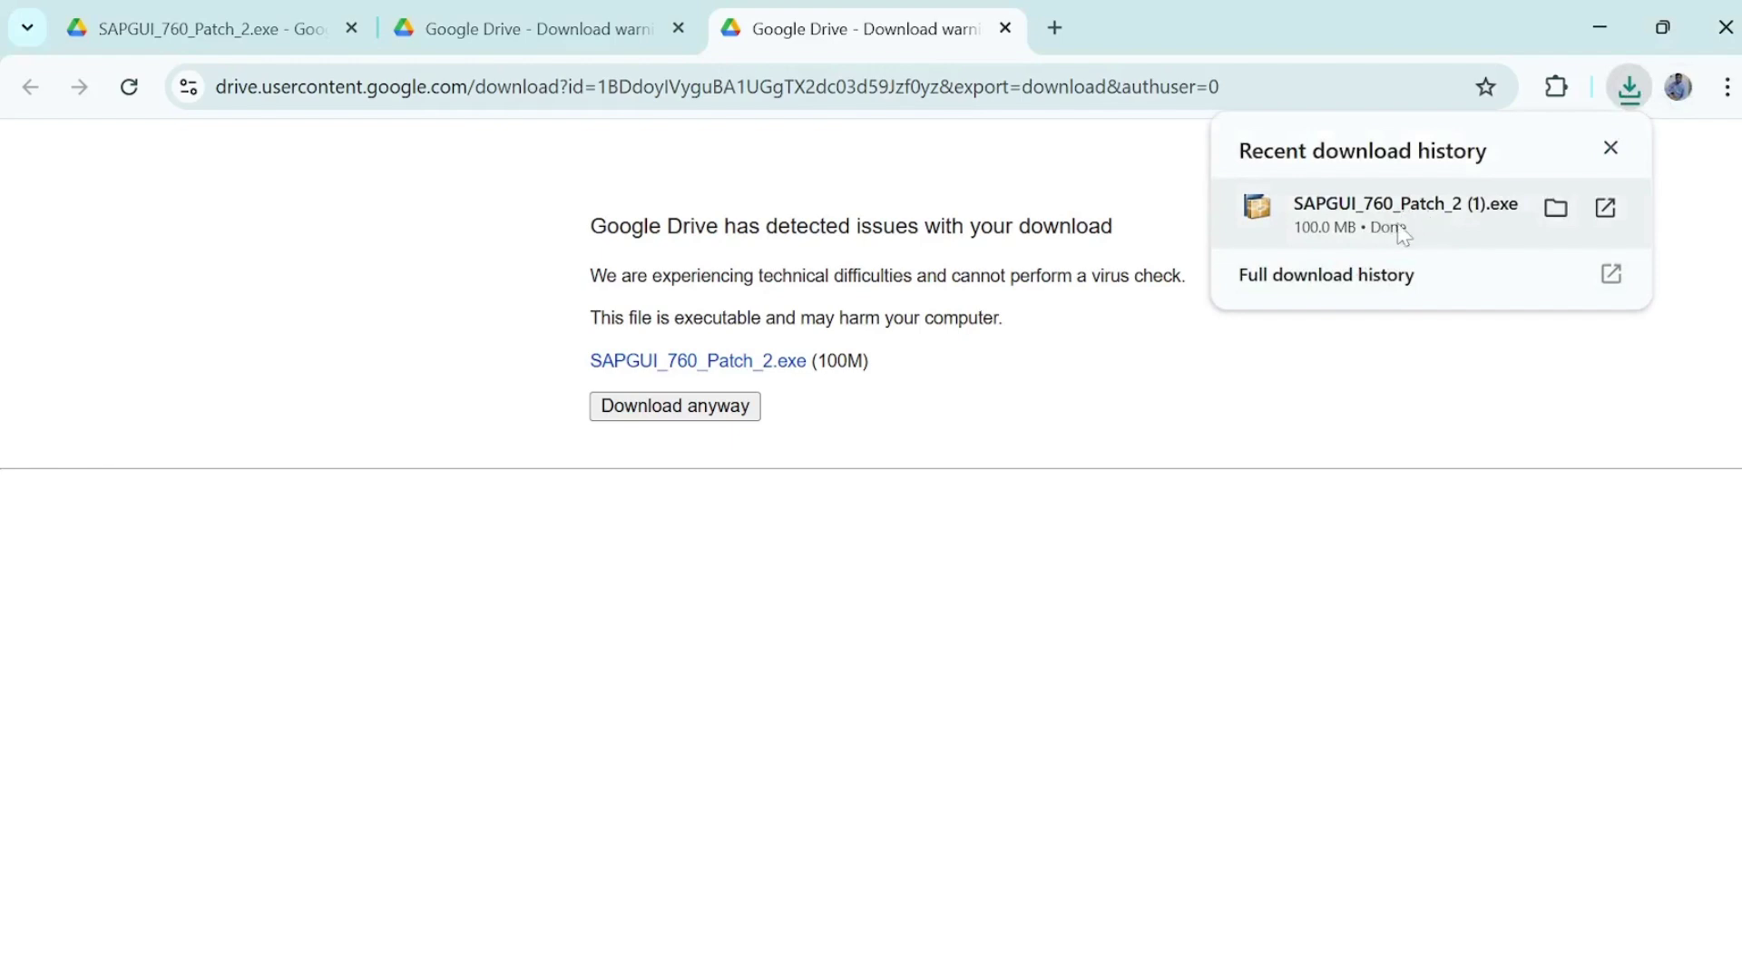
left_click(1341, 221)
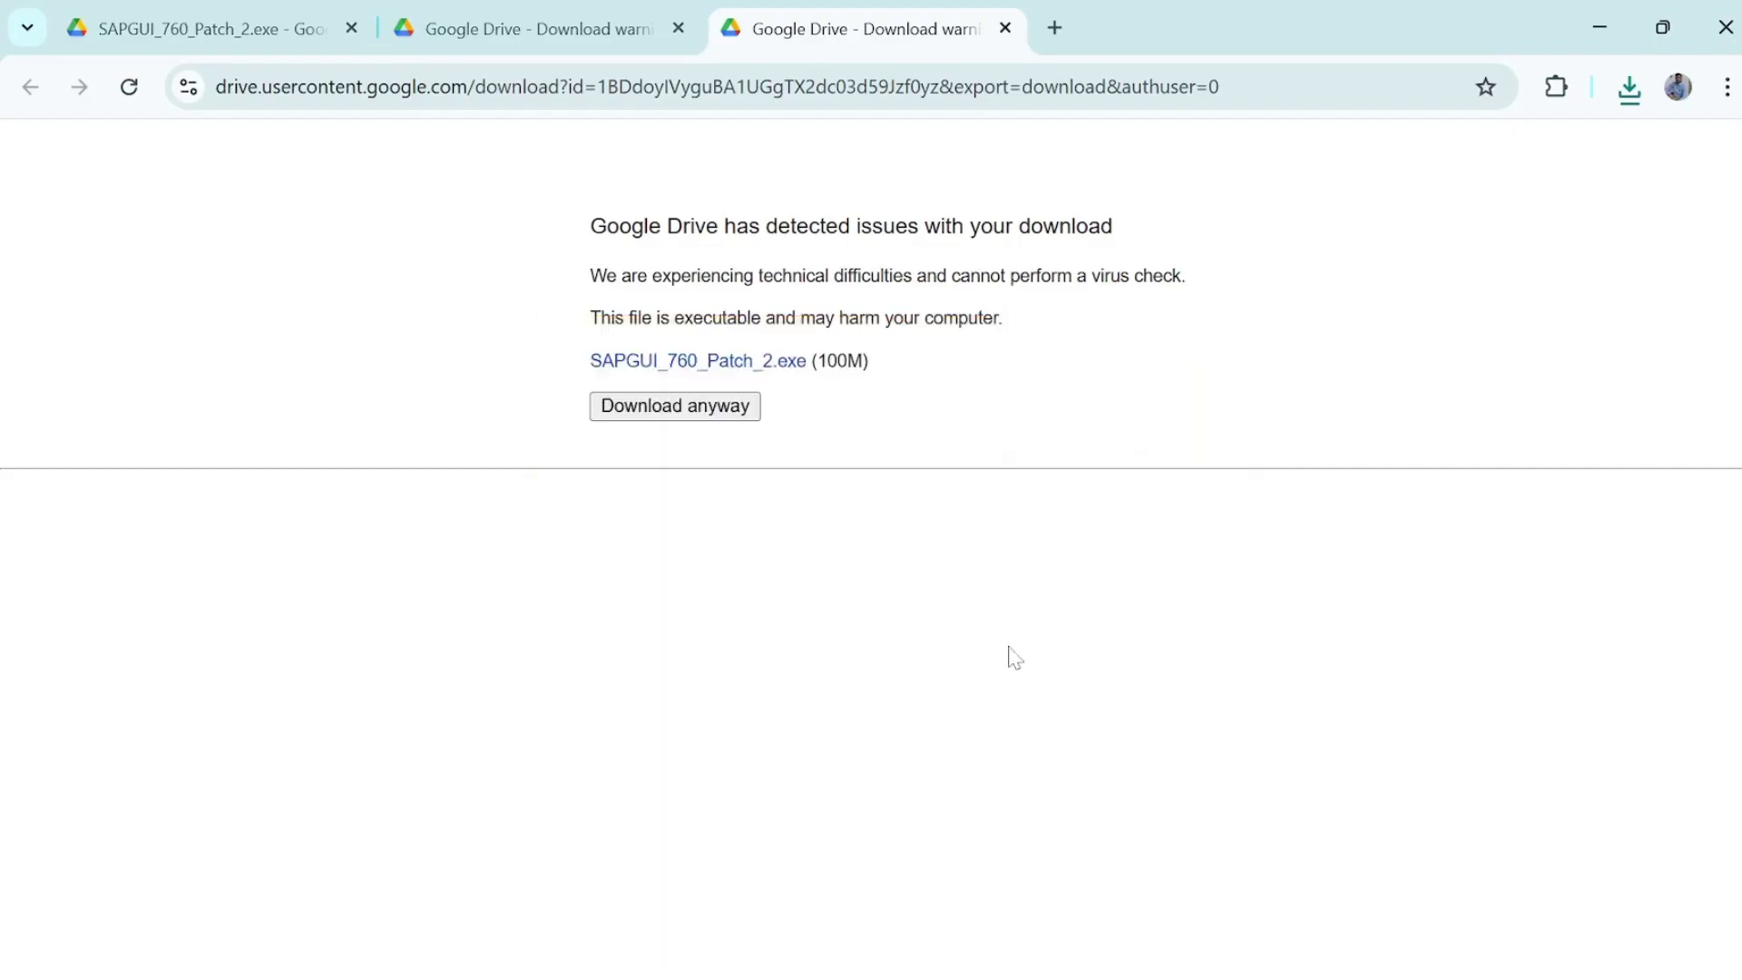
Select SAPGUI_760_P2_Sig_Theme, install it, and close the installer after success
left_click(1136, 833)
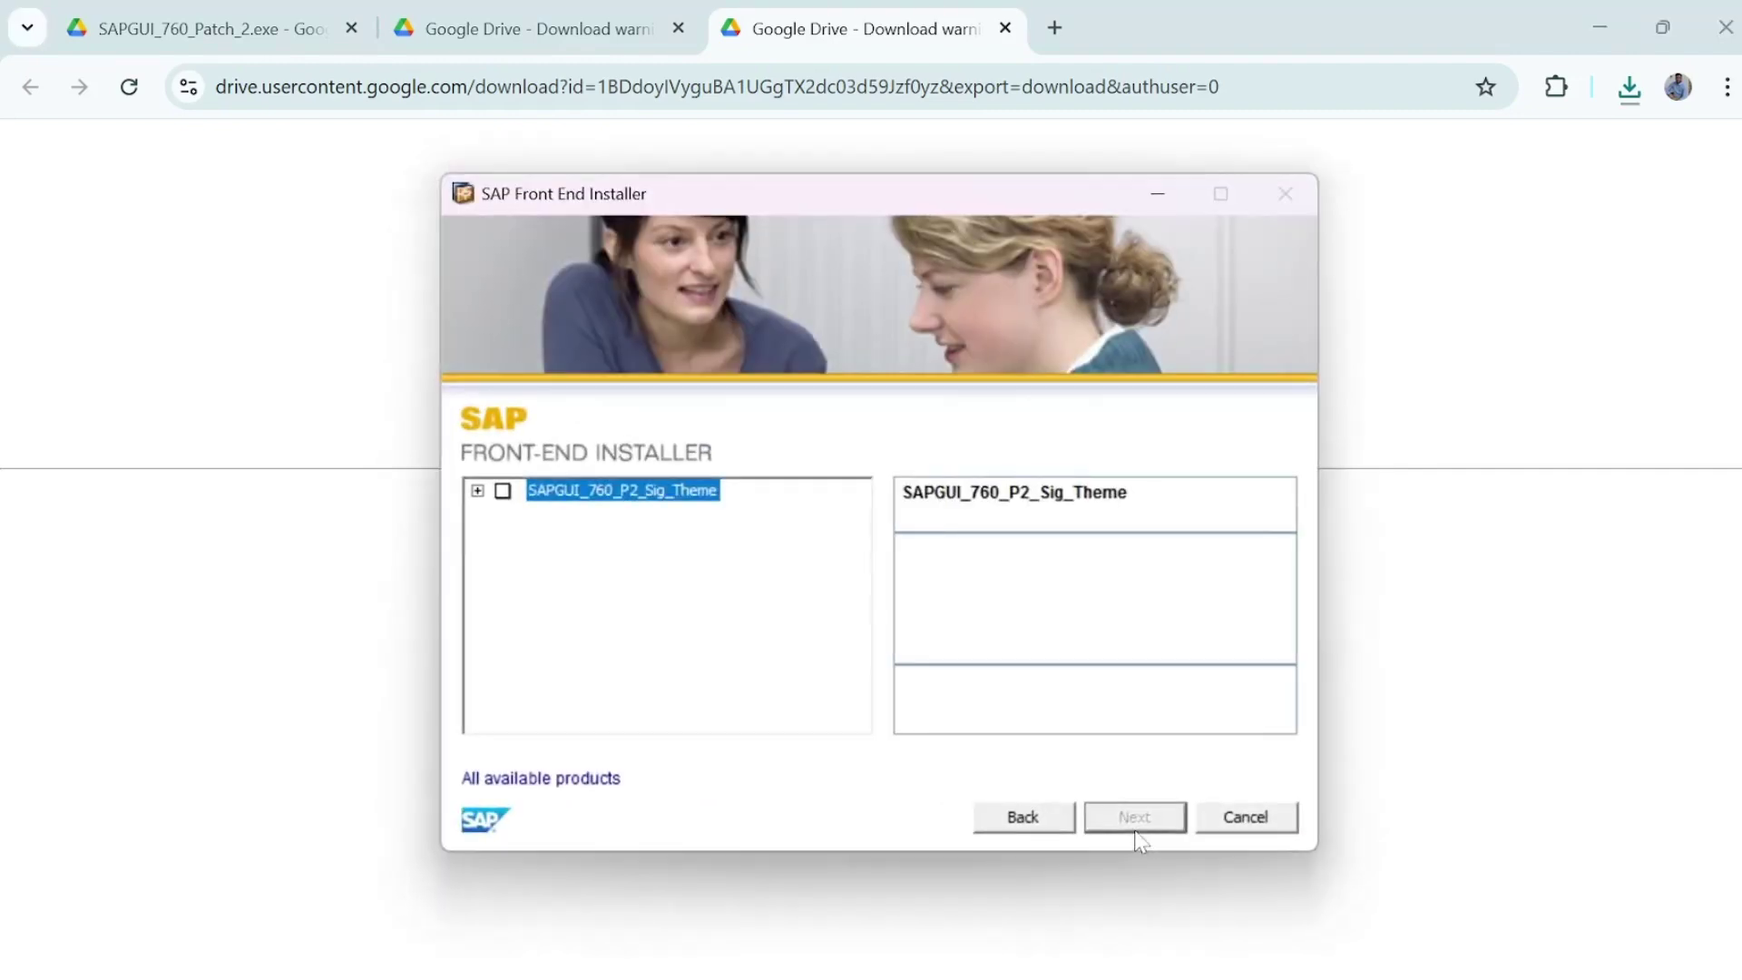
left_click(504, 492)
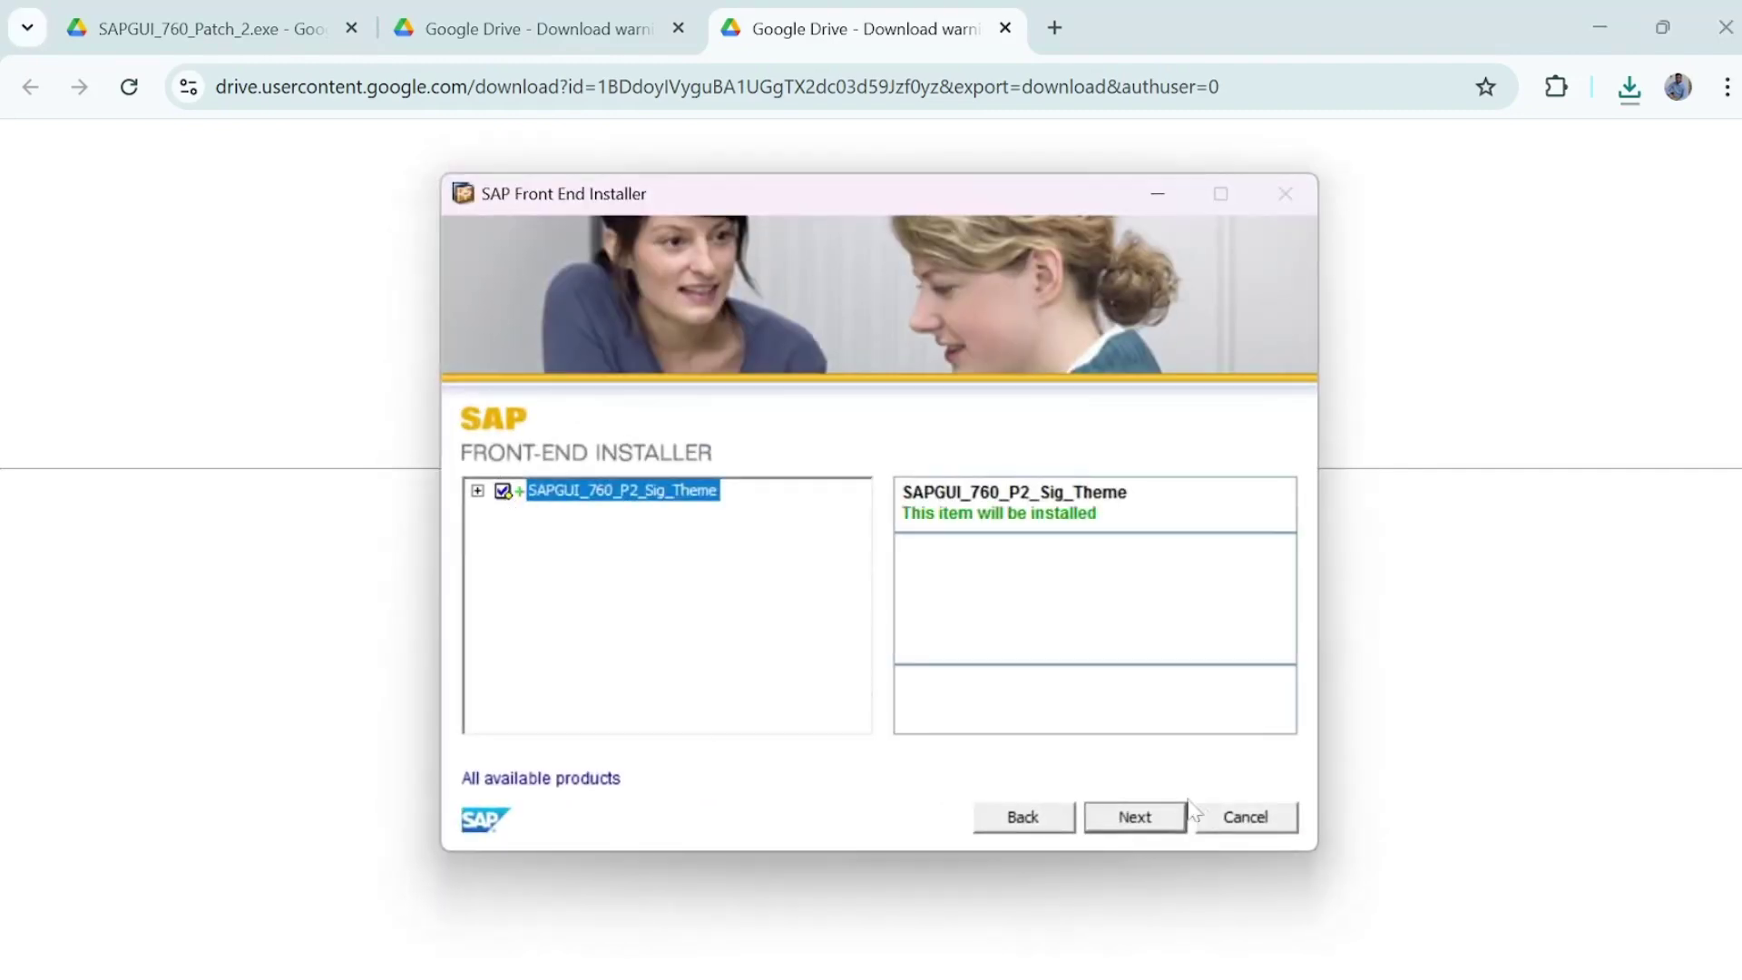
left_click(1135, 816)
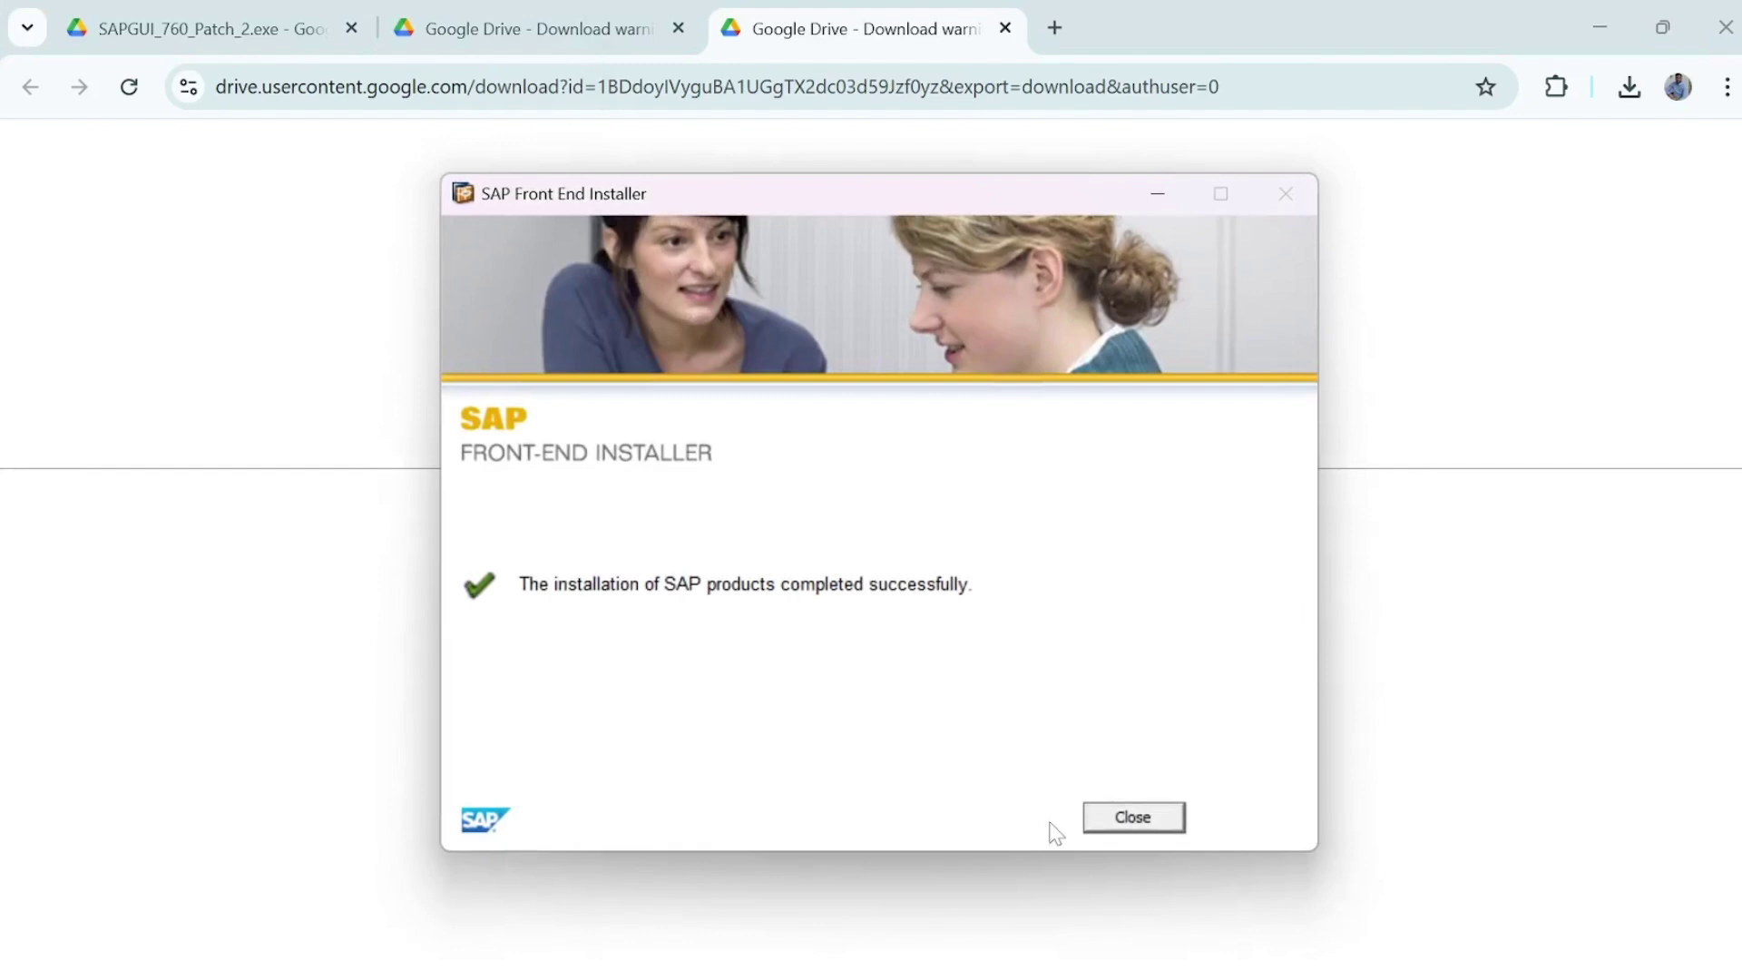
left_click(1132, 821)
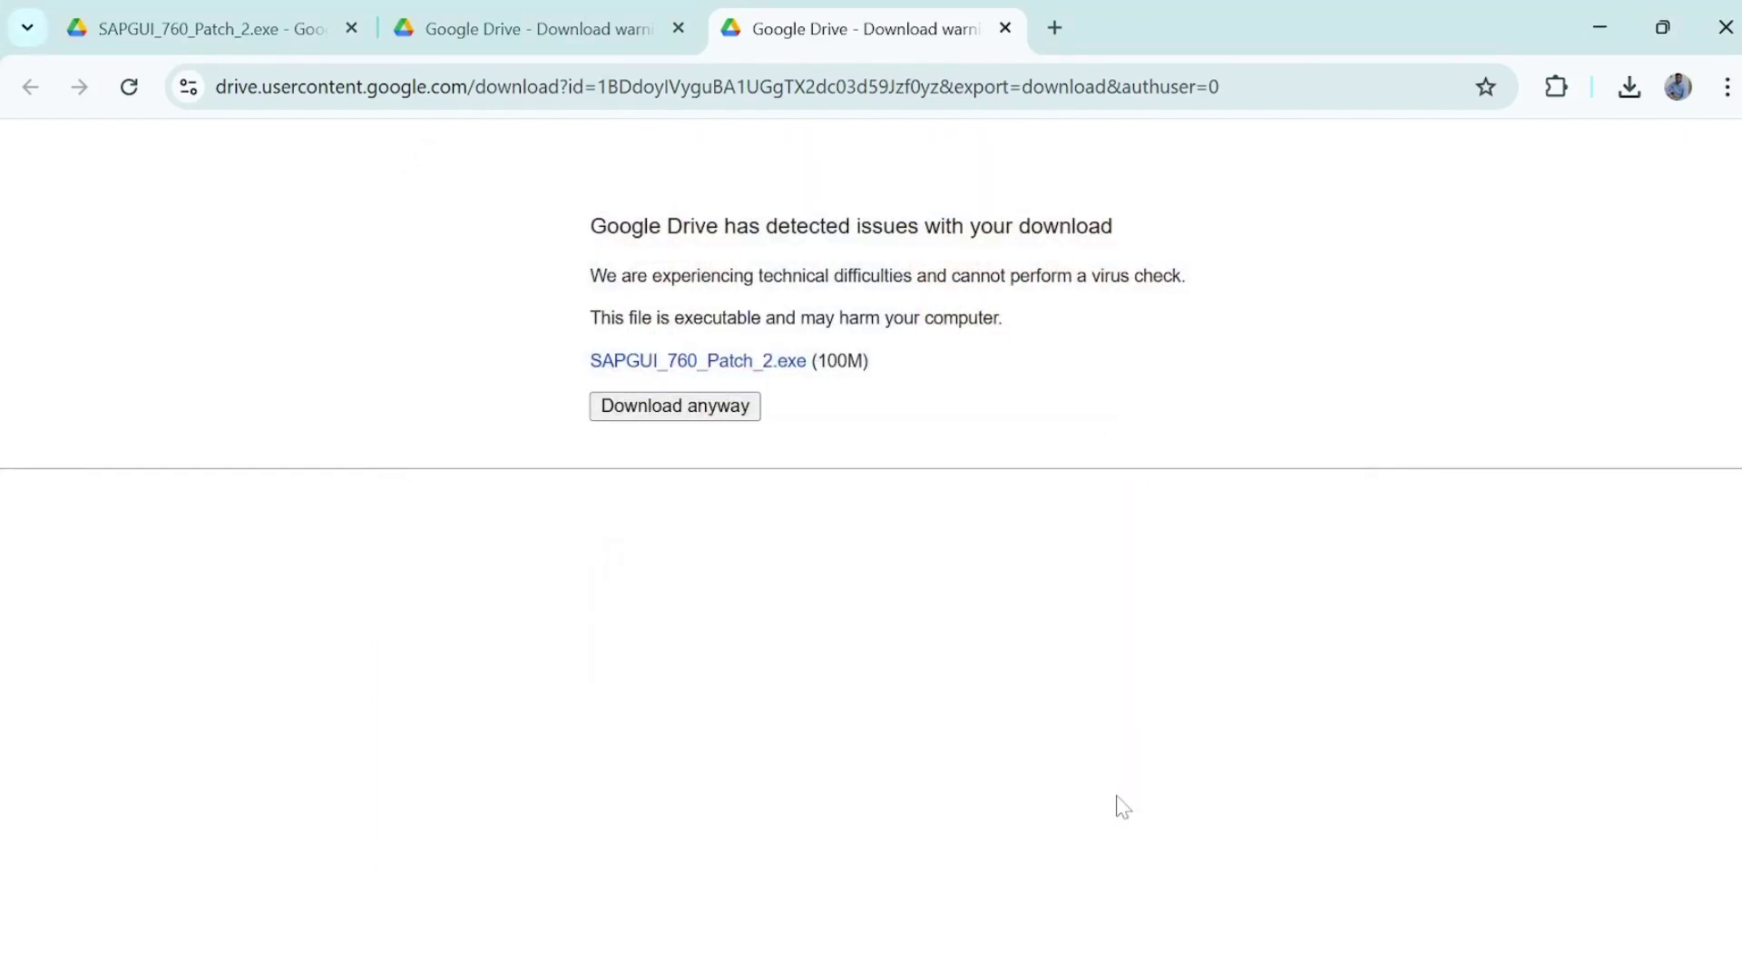
Search 'sap' in the Start menu and launch SAP Logon
key("super")
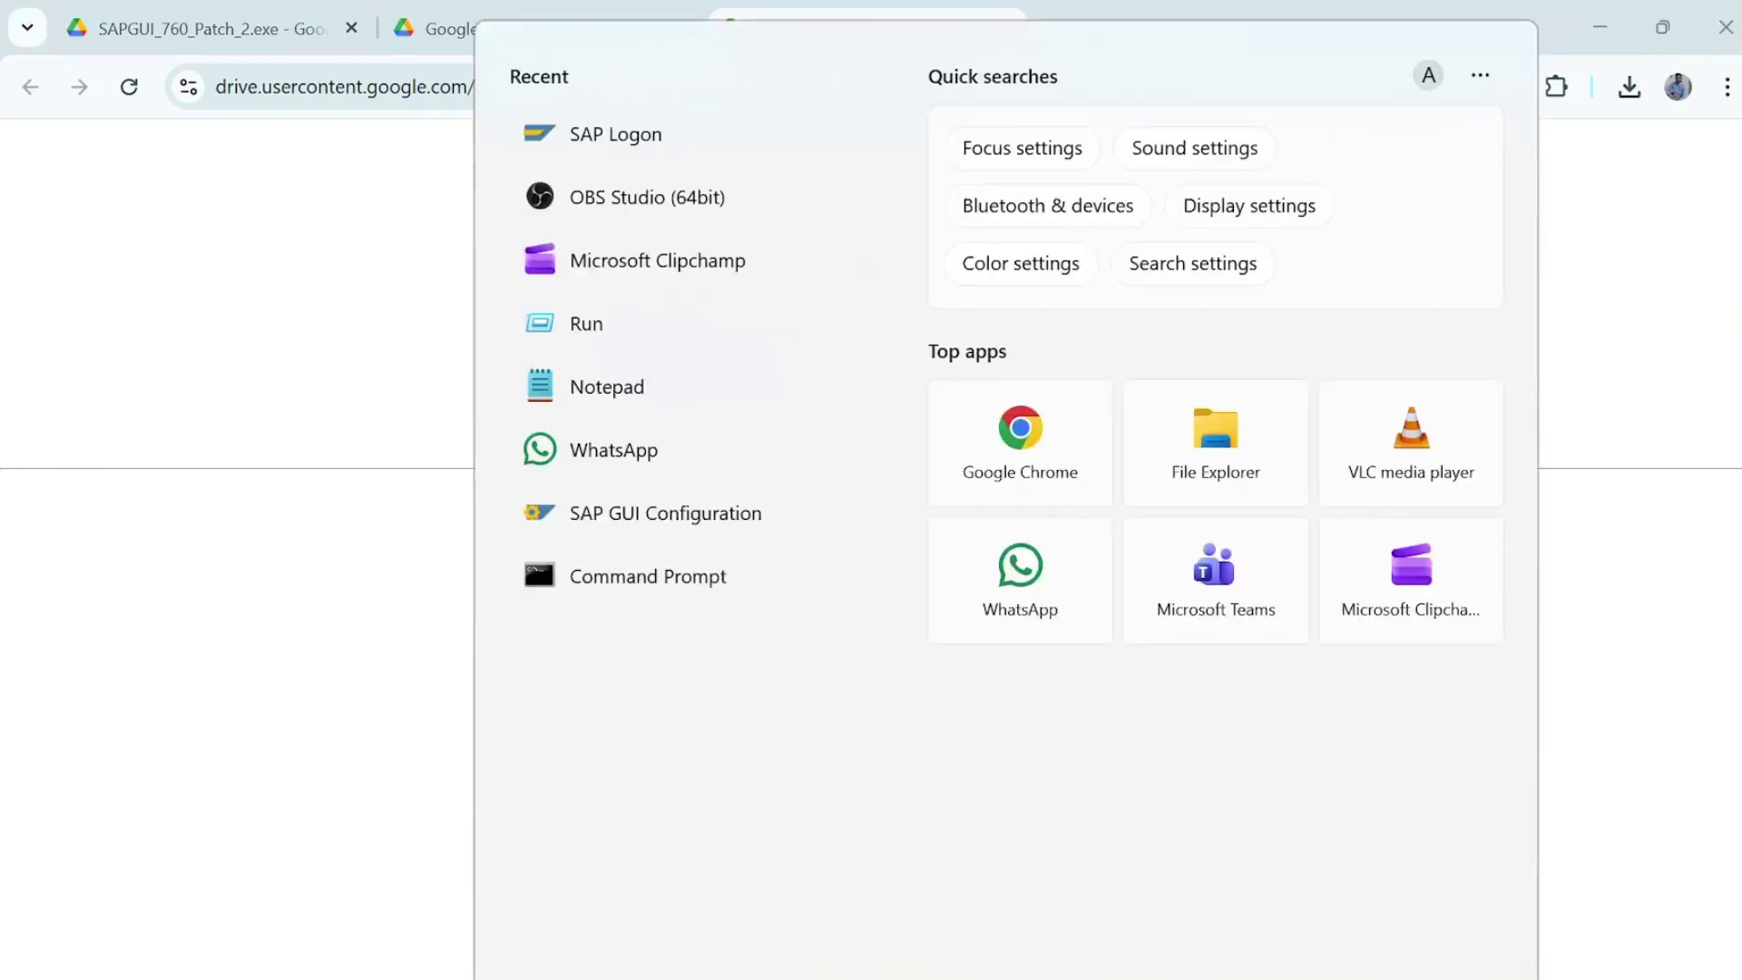
type("sap")
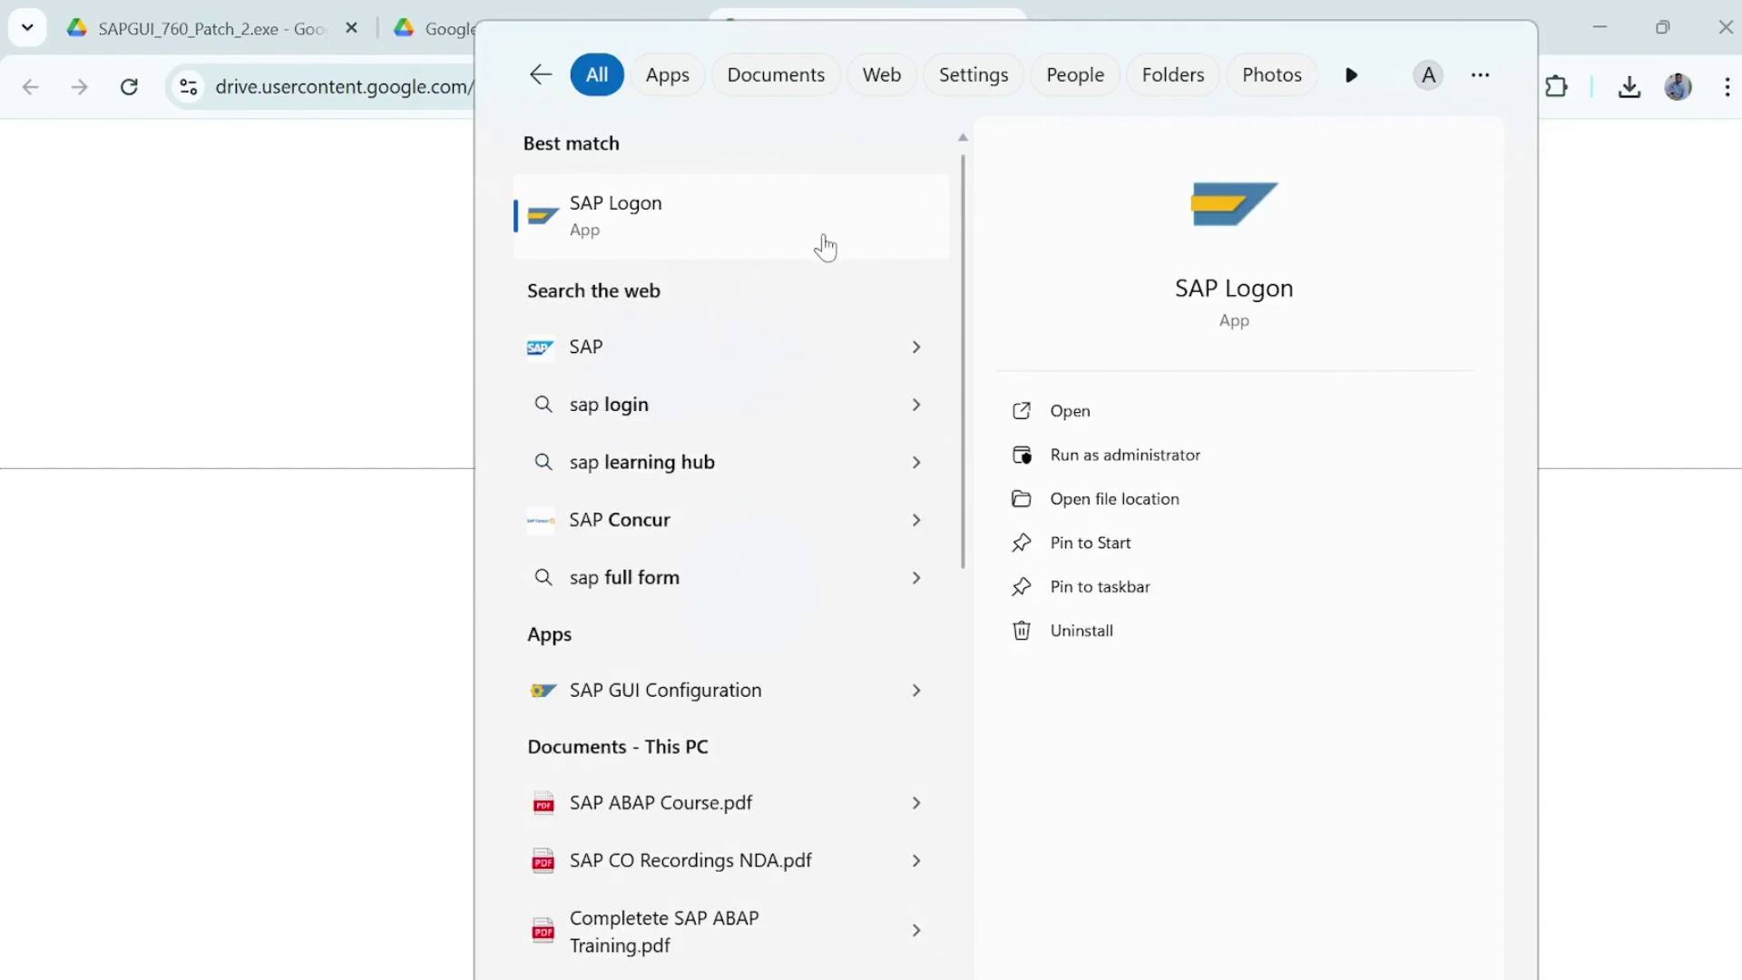
left_click(641, 223)
Maximize the SAP Logon window and widen the workspaces tree pane
left_click(396, 474)
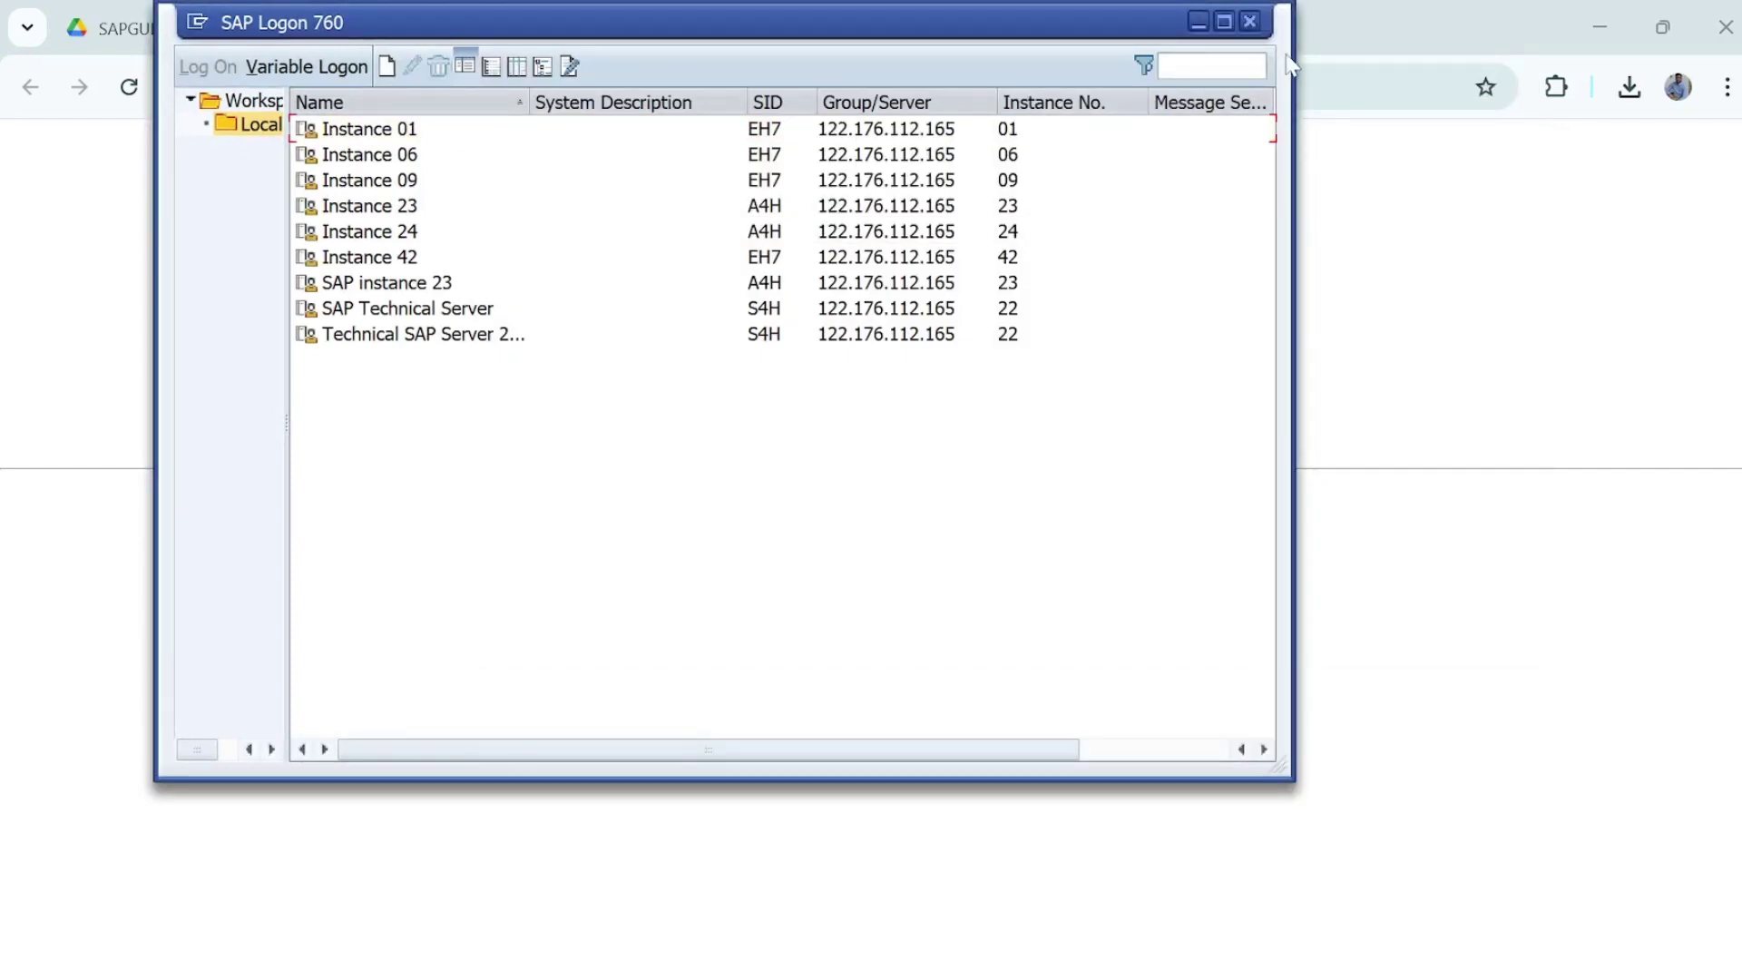
left_click(1223, 21)
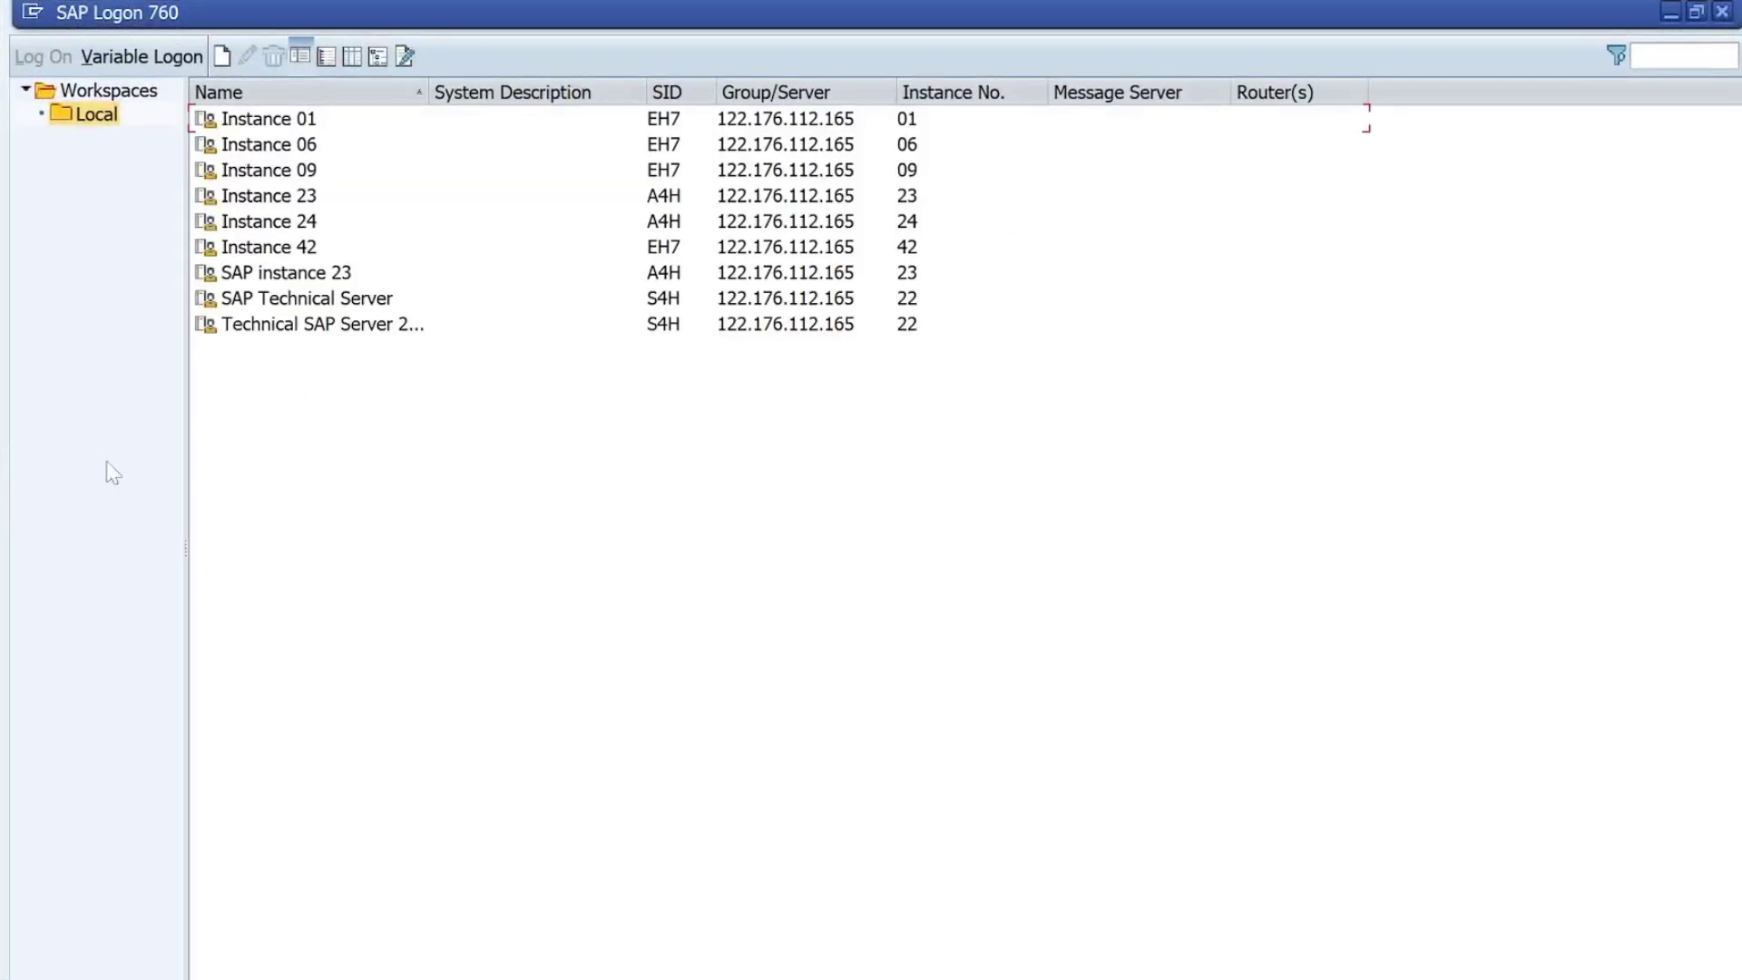
left_click_drag(186, 415, 294, 412)
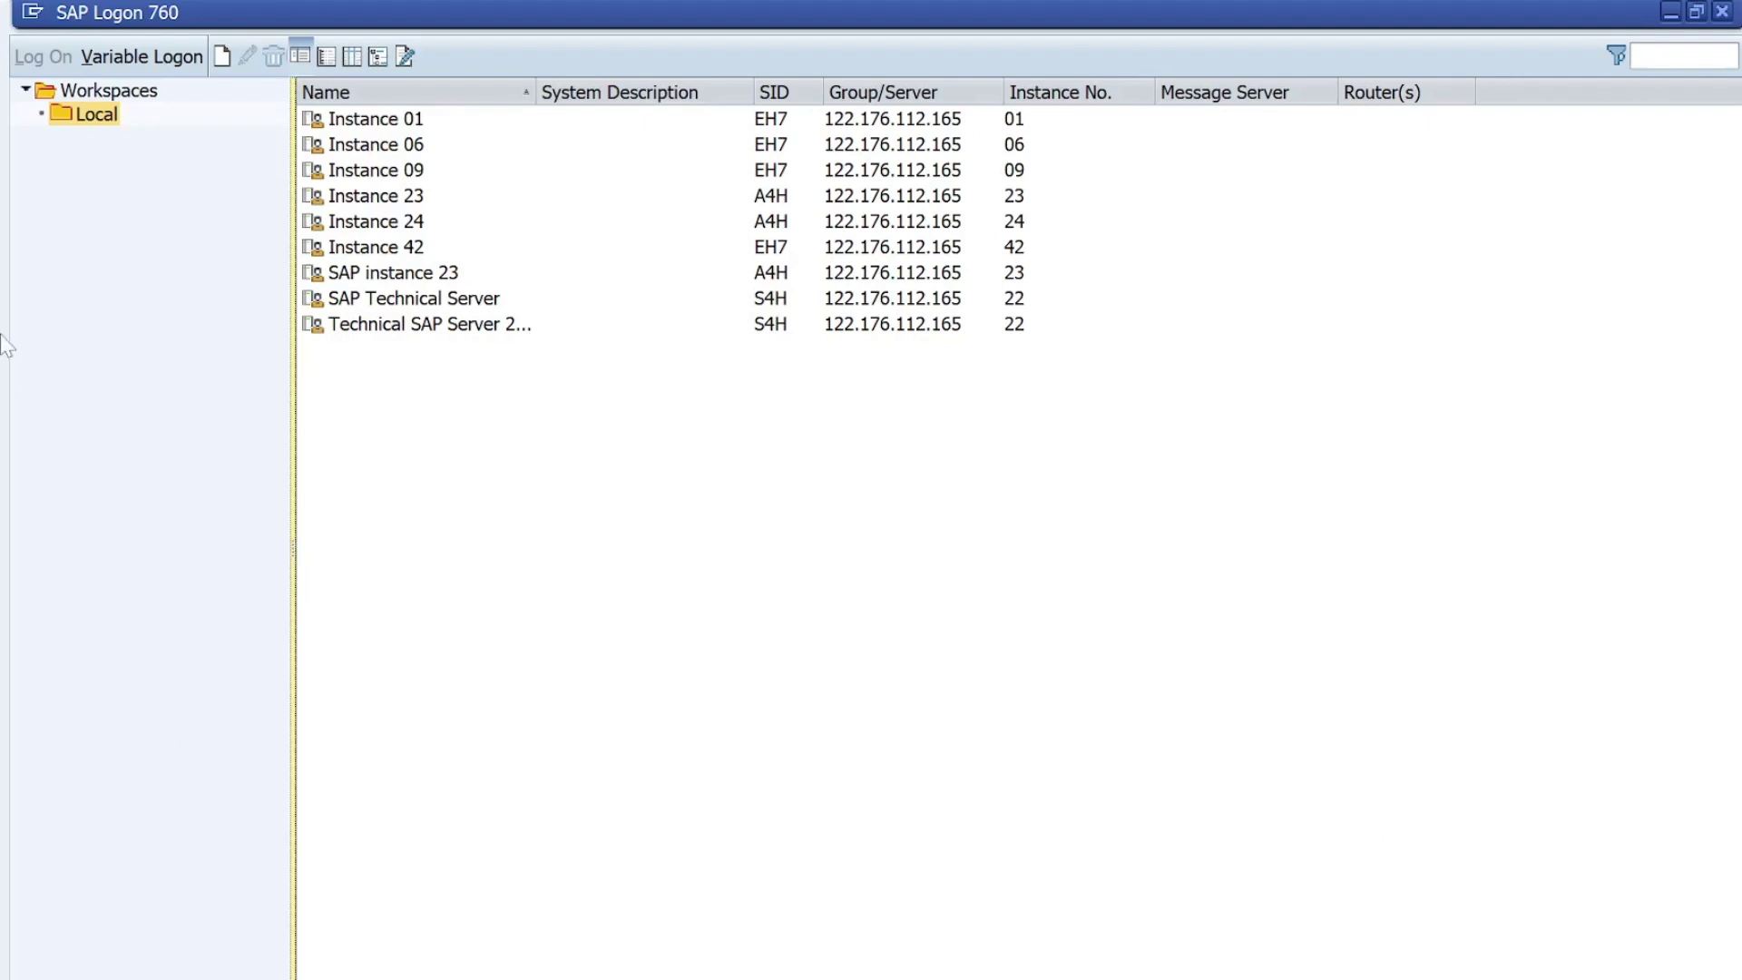
Choose SAP Signature Theme in SAP GUI Options, apply it, and confirm
left_click(27, 15)
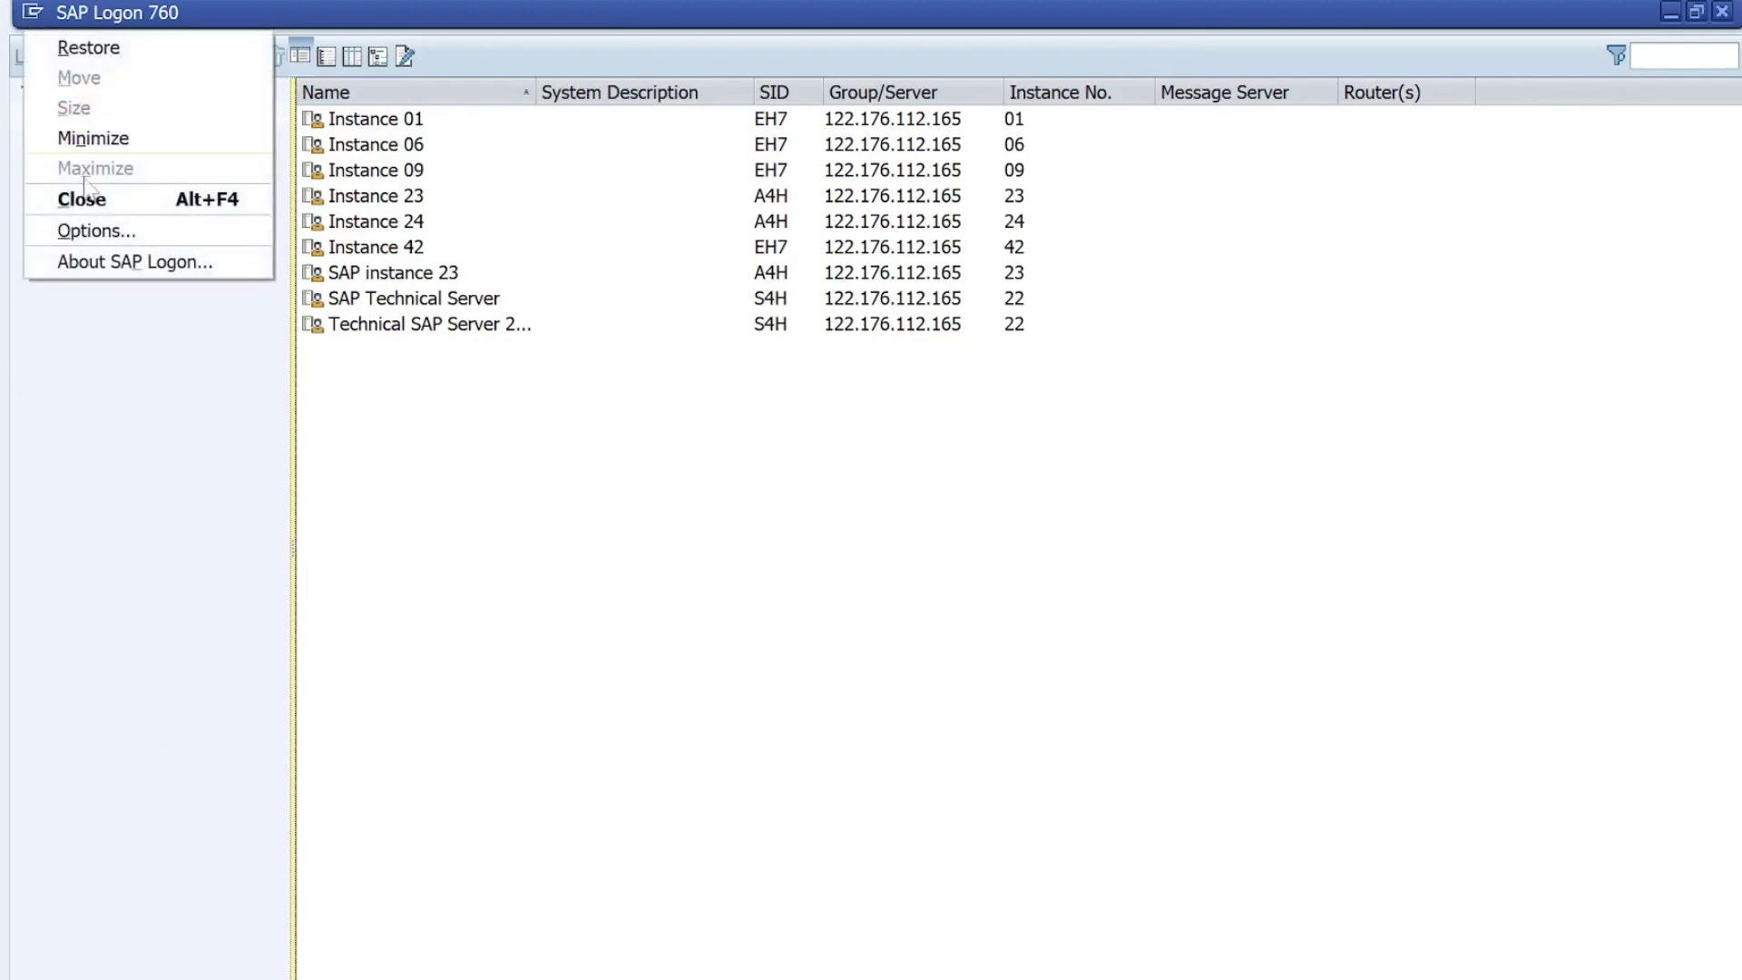
left_click(98, 231)
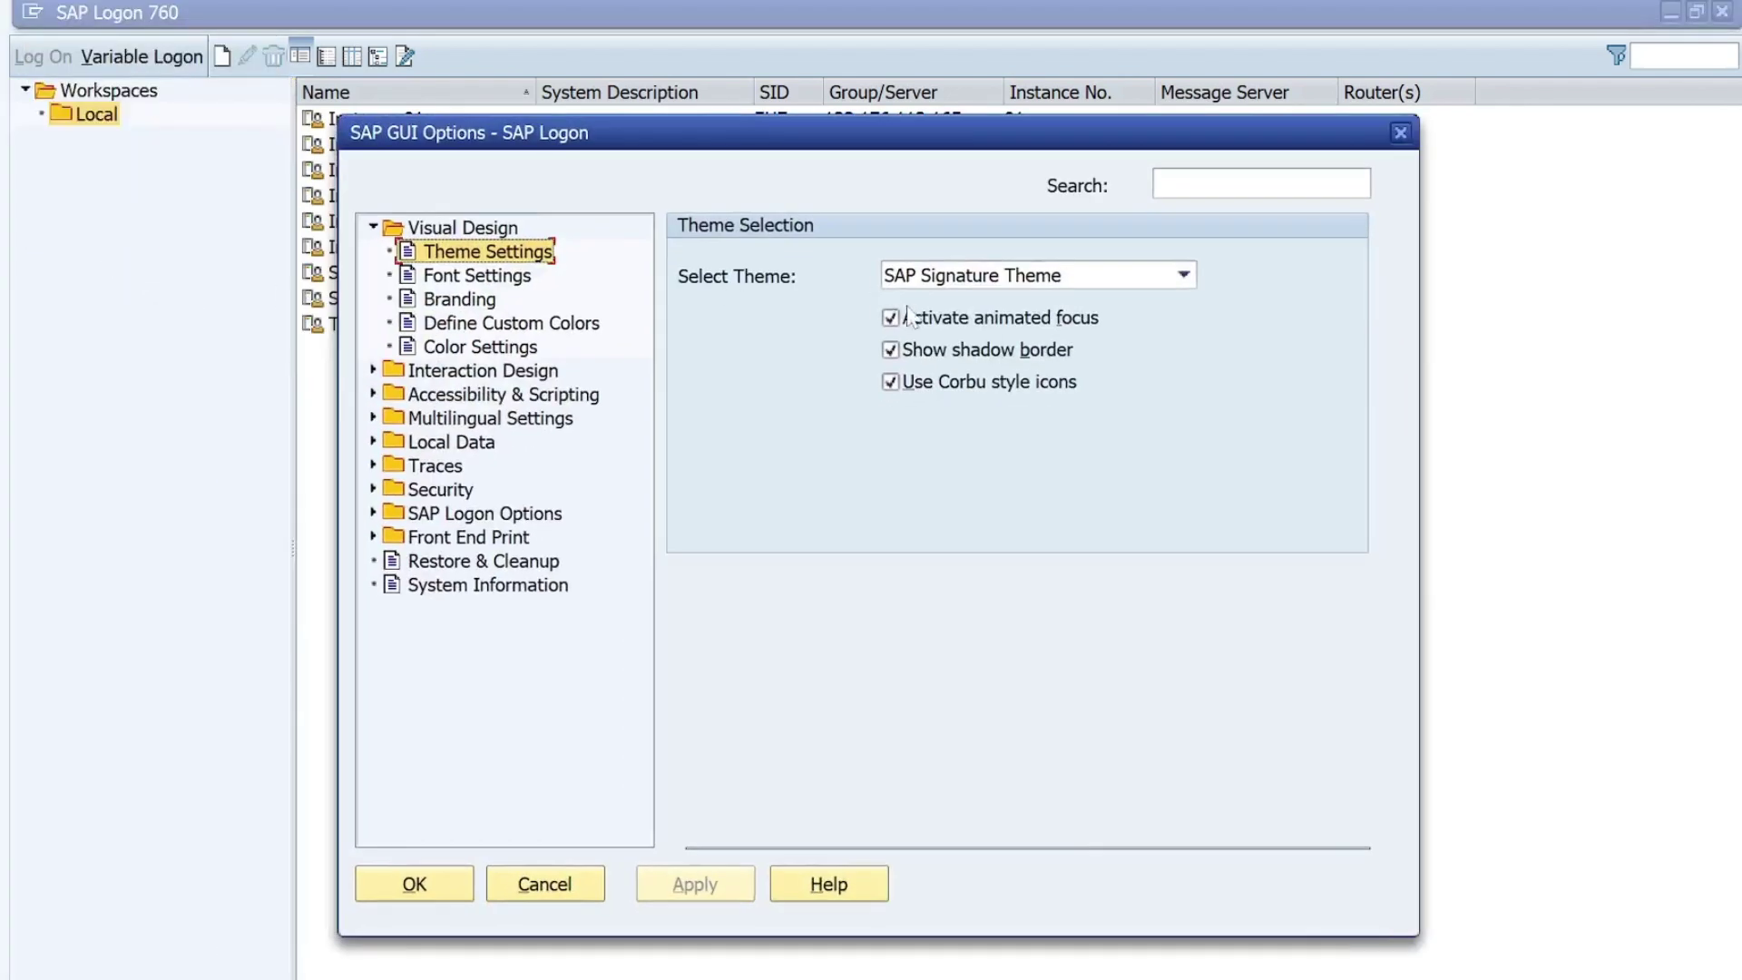
left_click(1184, 274)
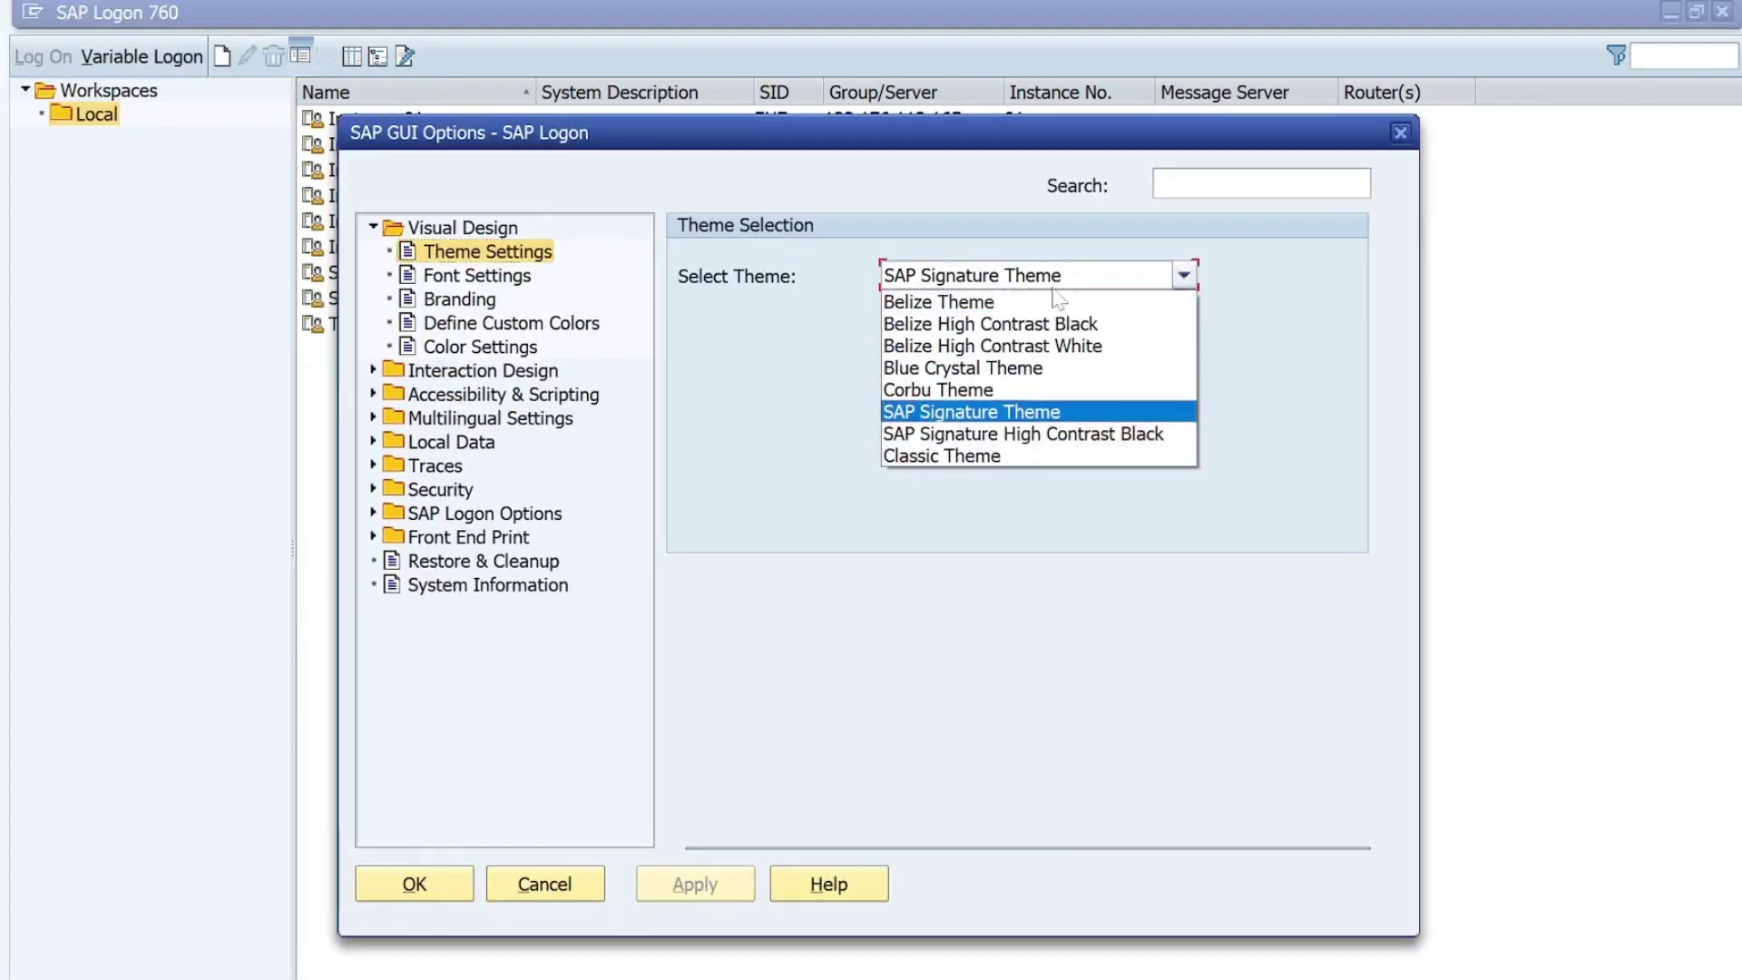
left_click(981, 413)
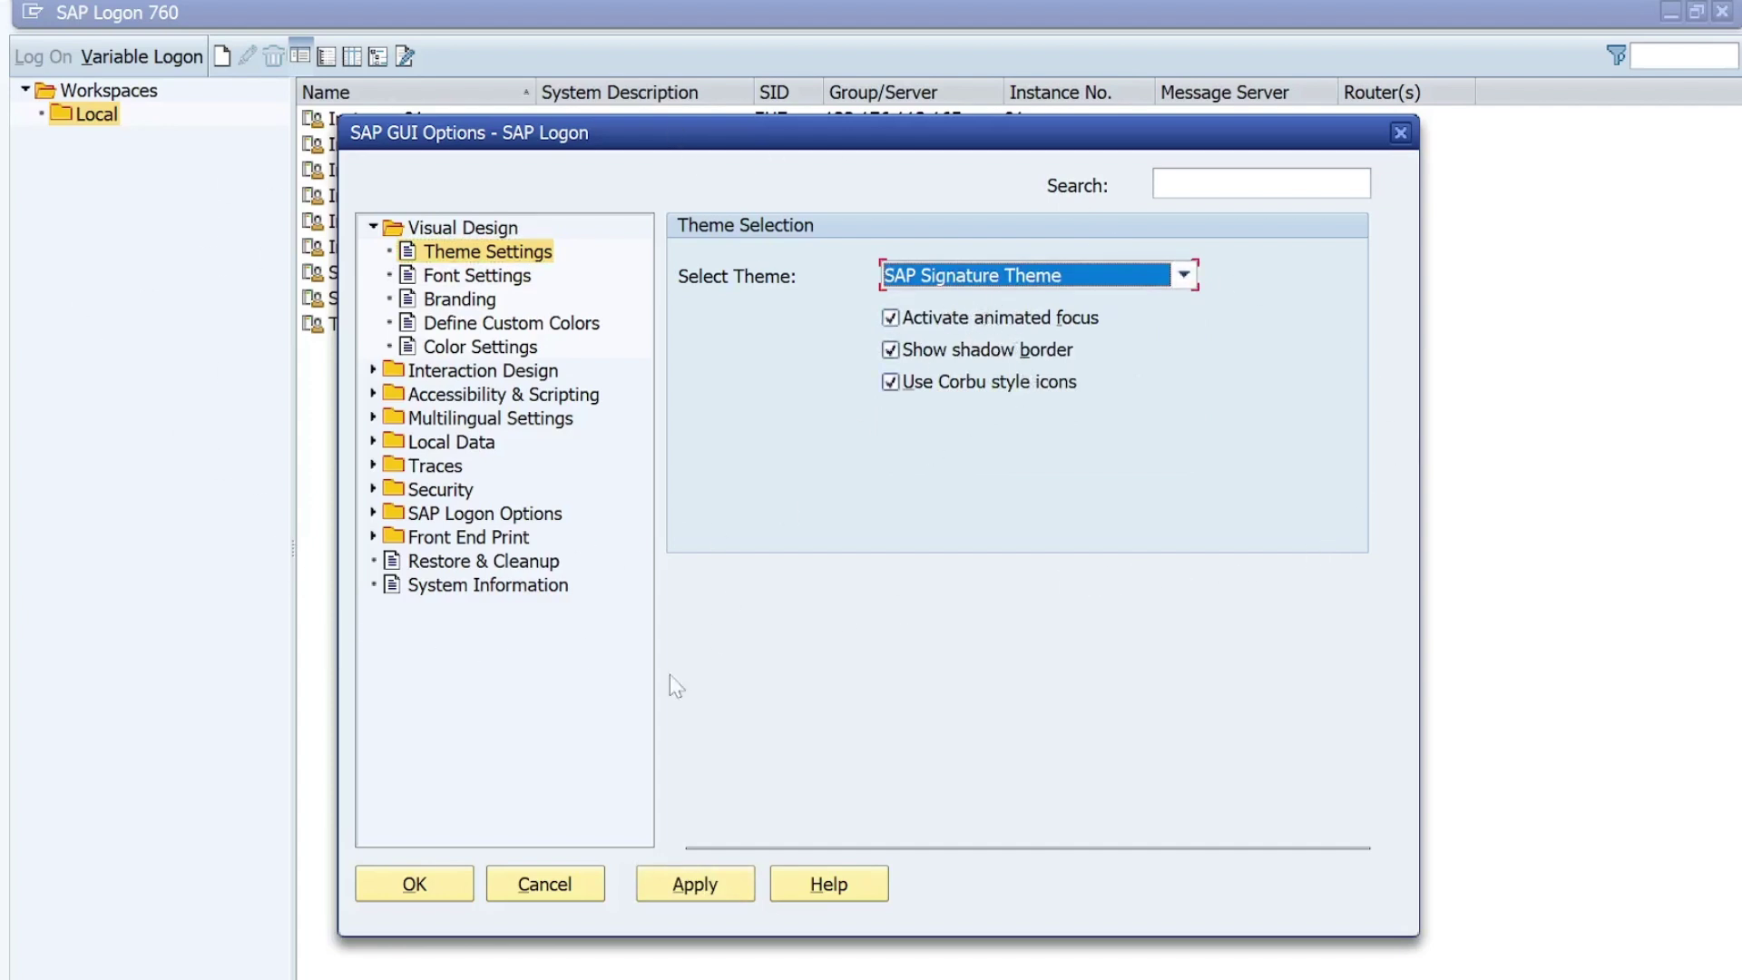
left_click(673, 885)
left_click(414, 885)
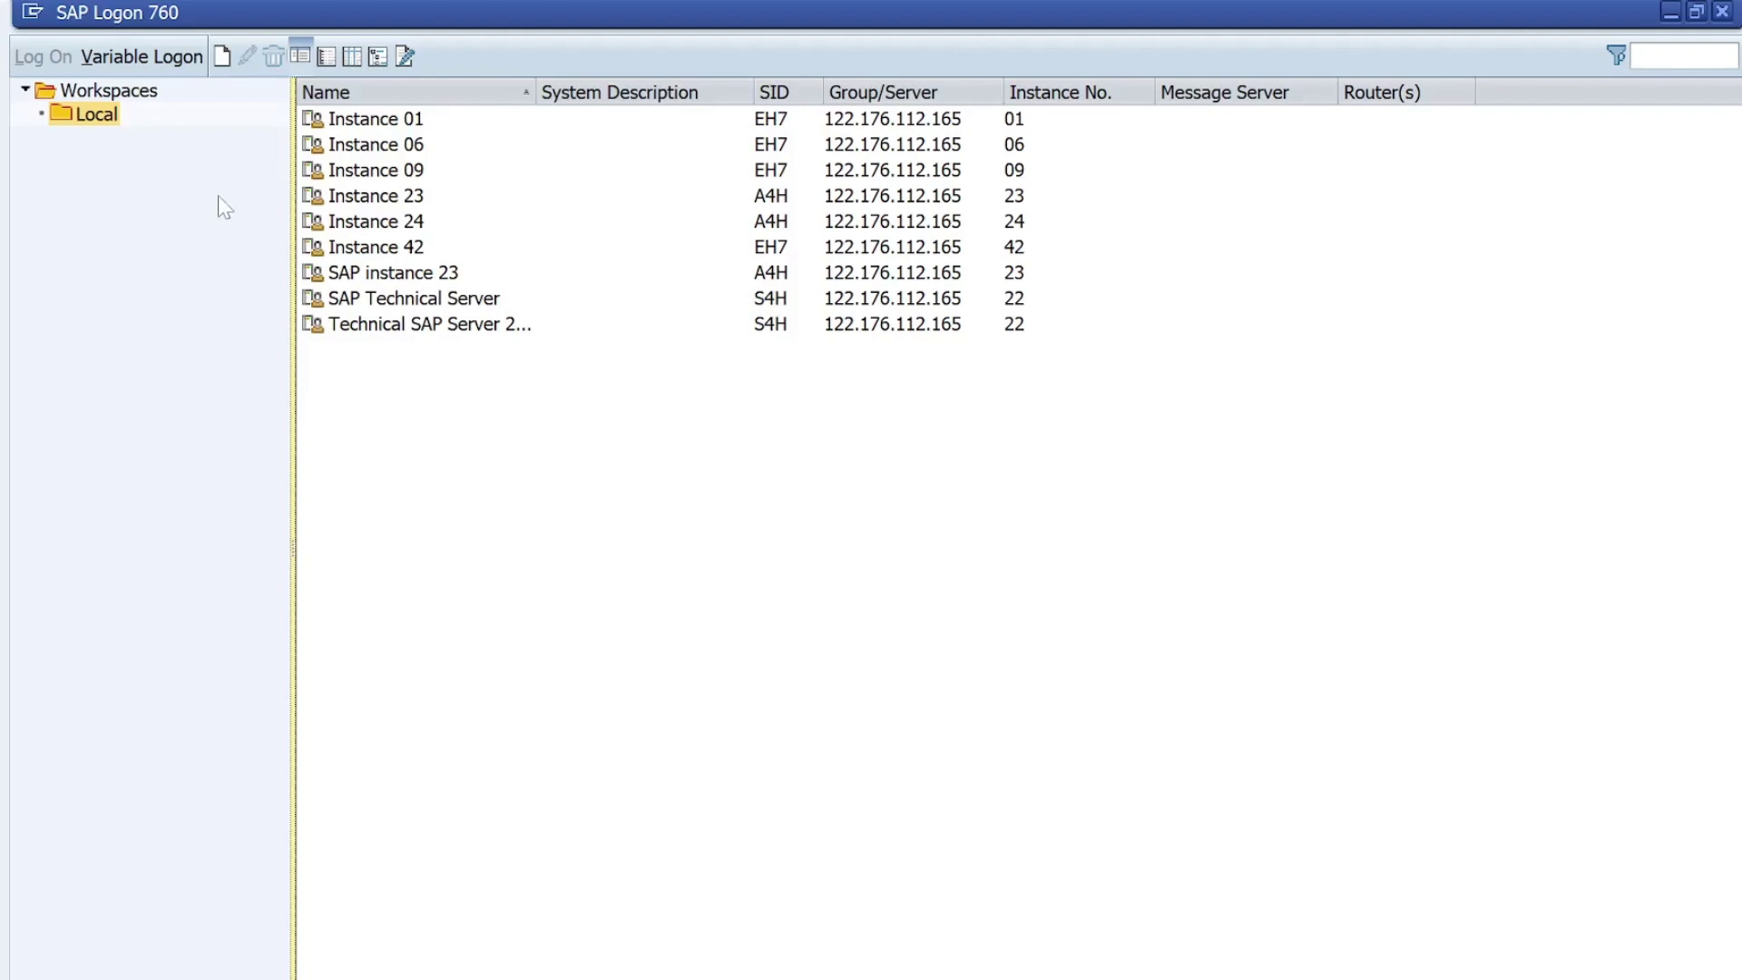
Create a new connection described 'ABAP on HANA Technical Server 2023' on server 122.176.112.165
left_click(223, 58)
left_click(249, 95)
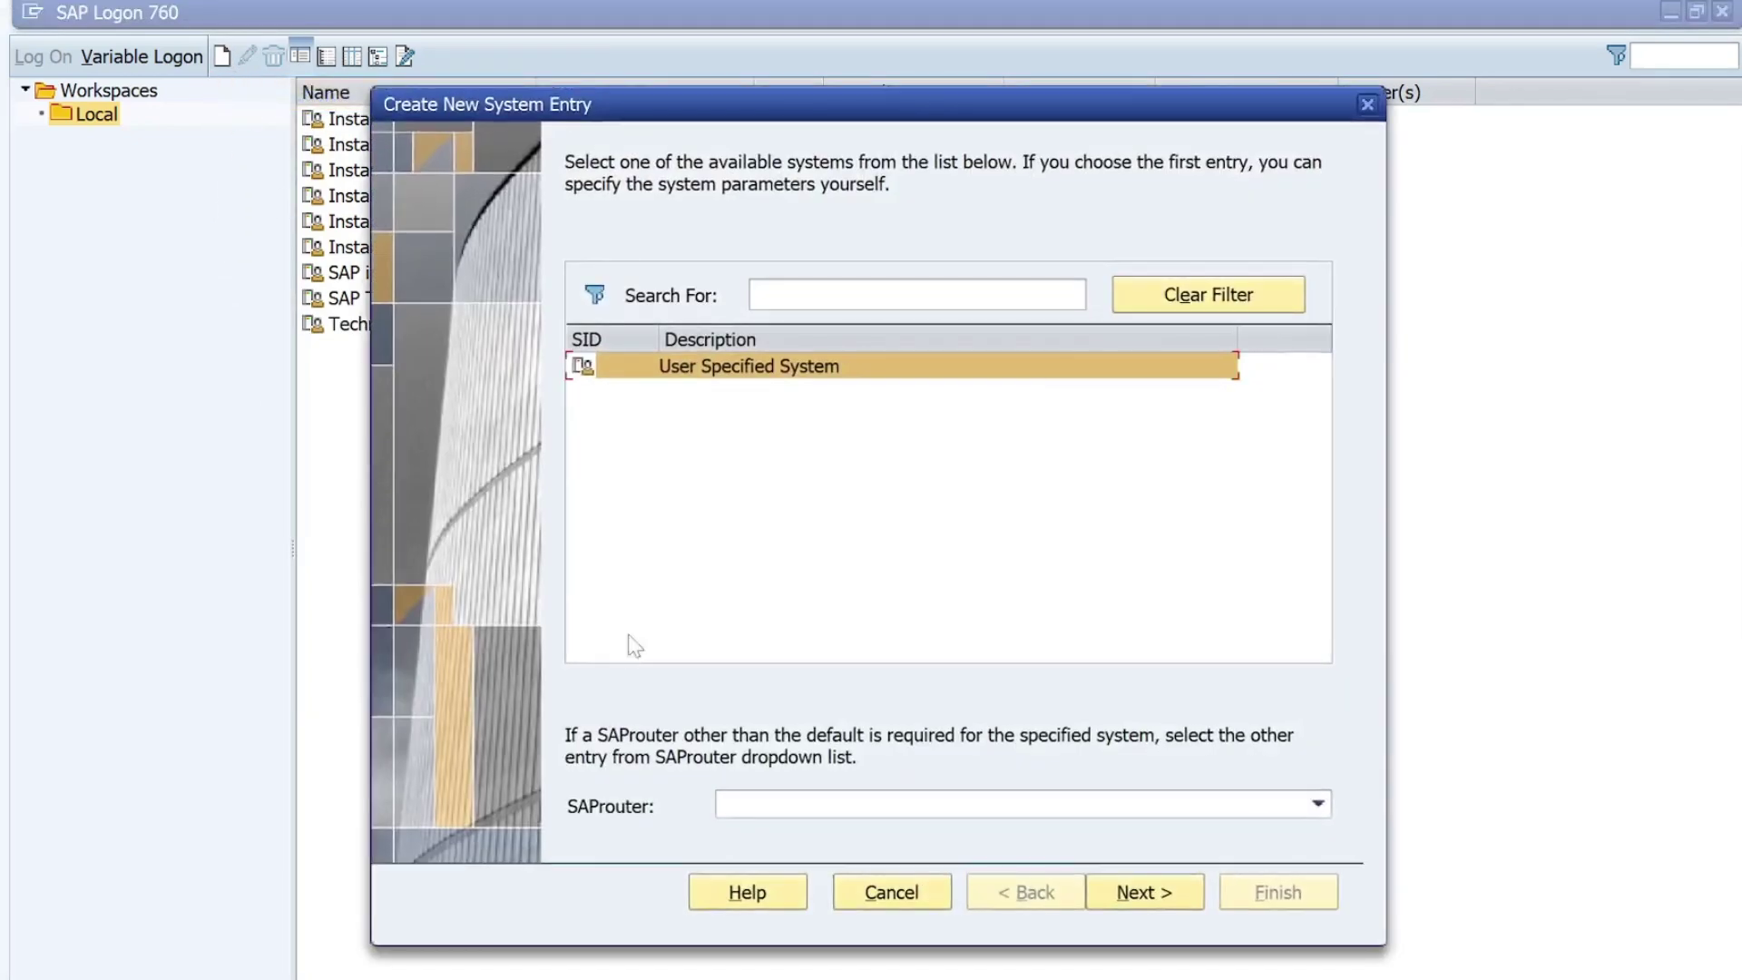
left_click(1143, 893)
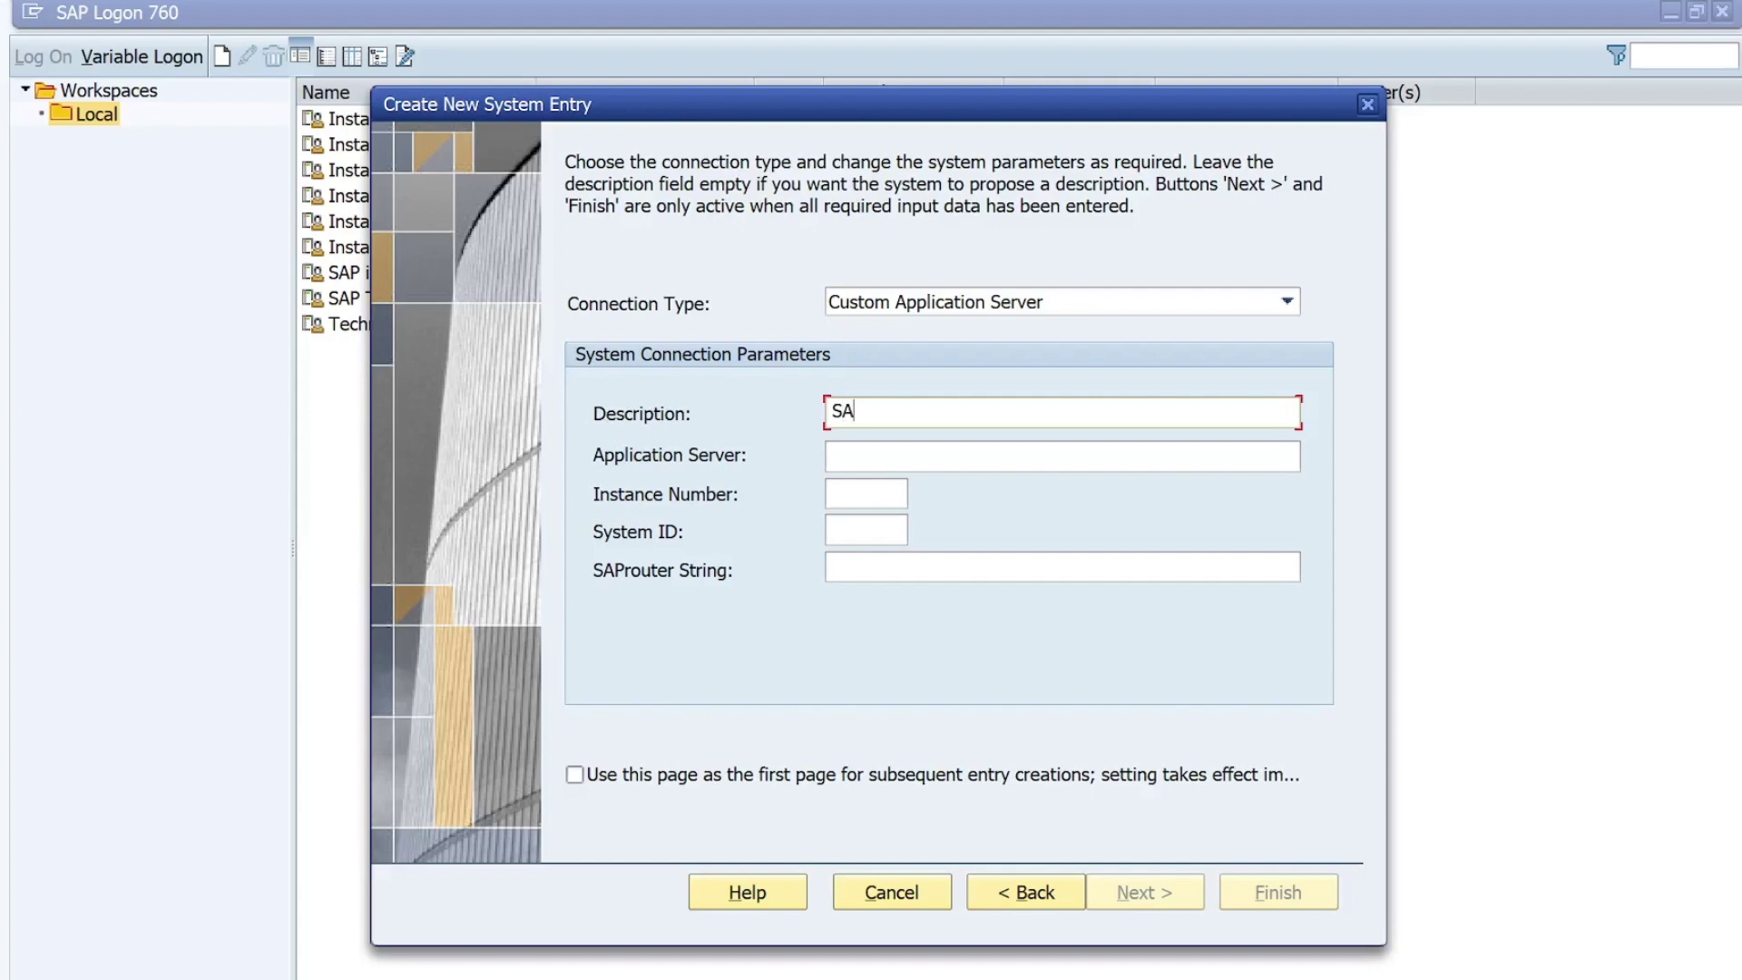
type("on HANA Technical")
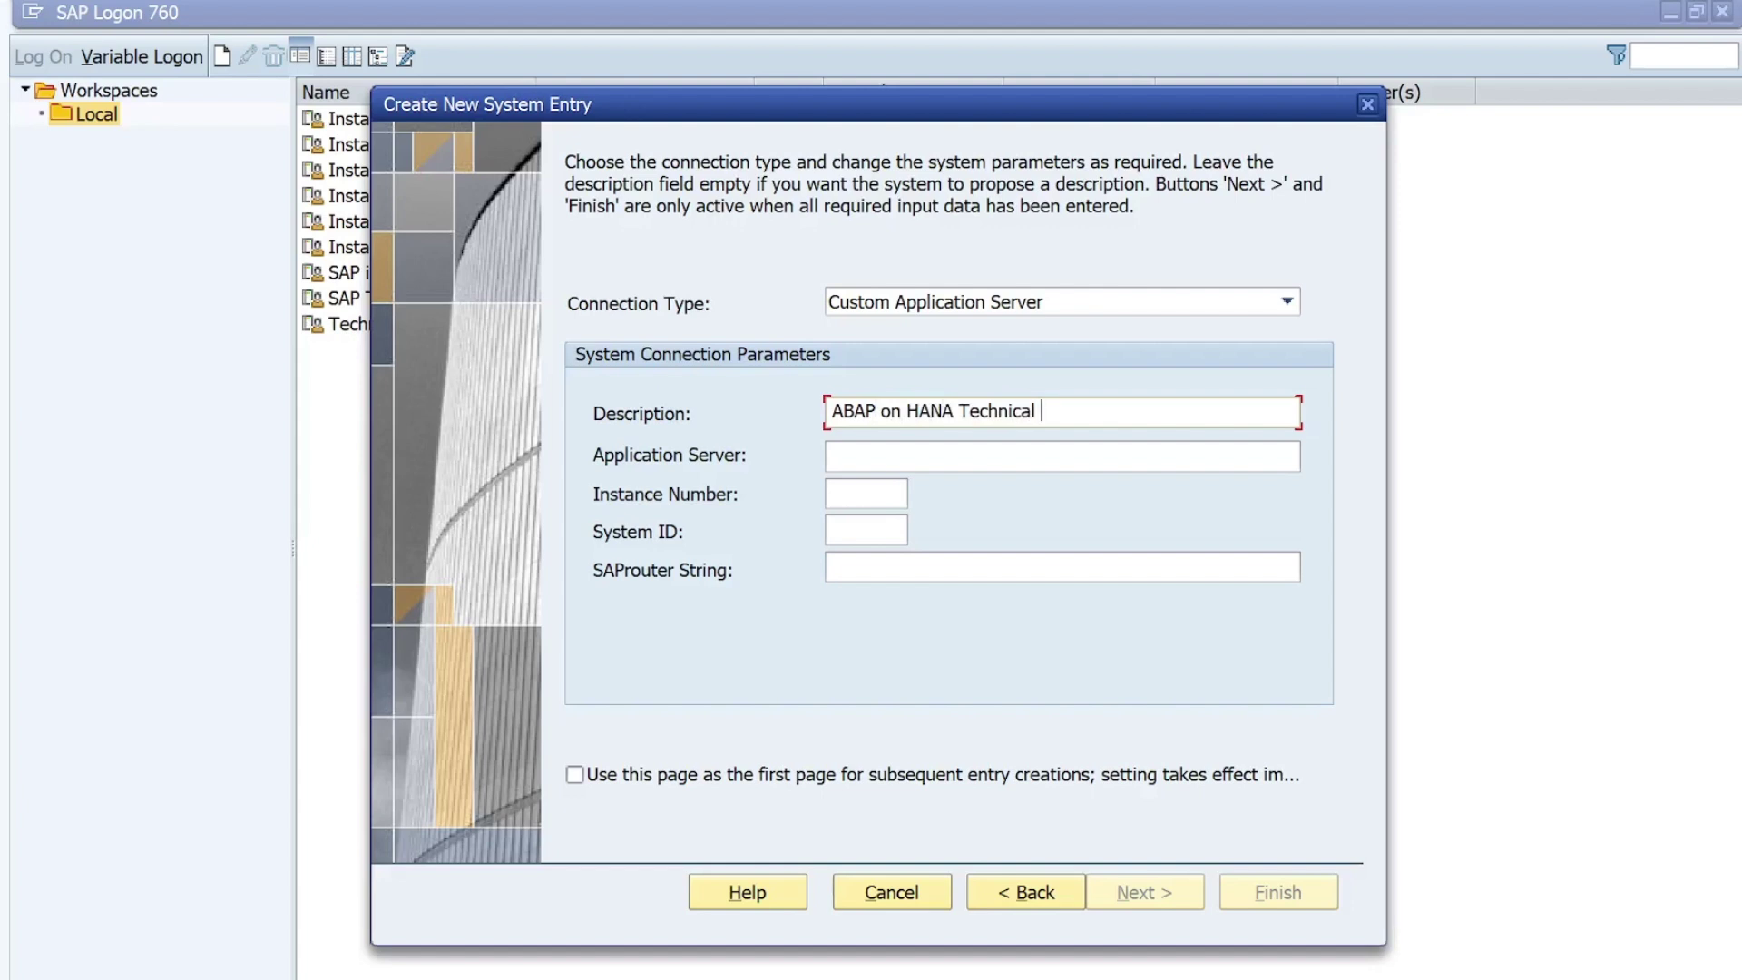
type(" Serve")
type("r 2023")
type("122.1")
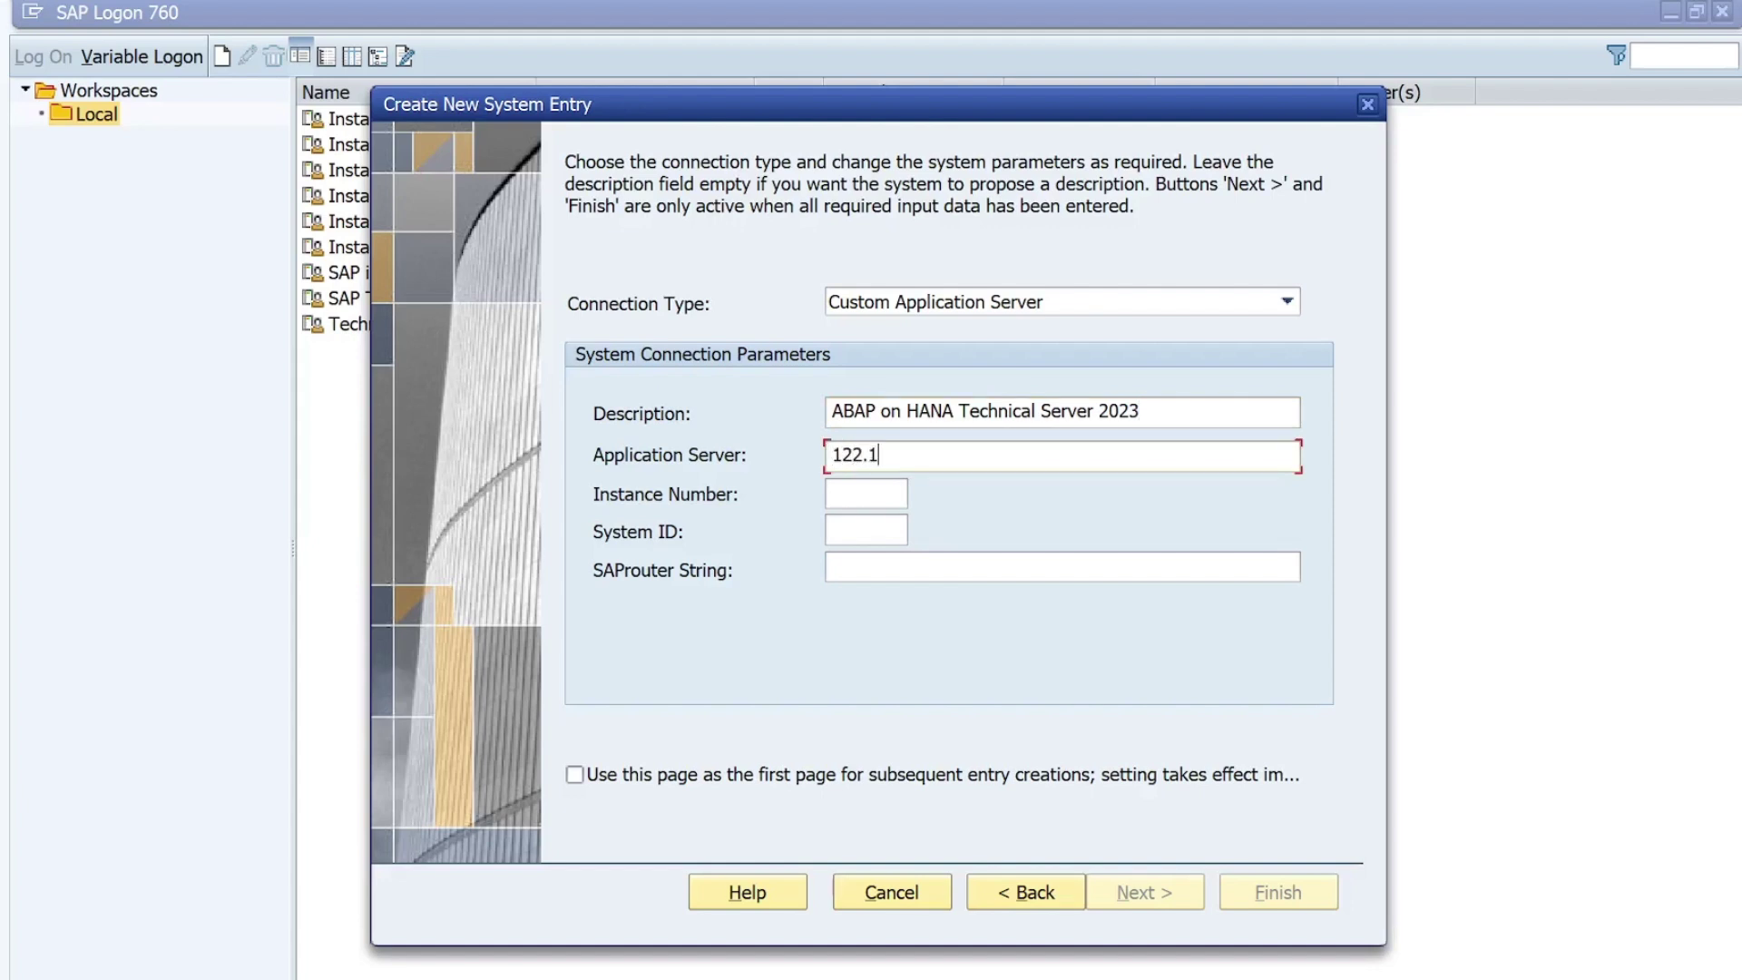
type("76.112.165")
Set instance number 22 and system ID S4H, then finish the entry
left_click(903, 491)
type("22")
left_click(867, 530)
type("A")
key("BackSpace")
type("S")
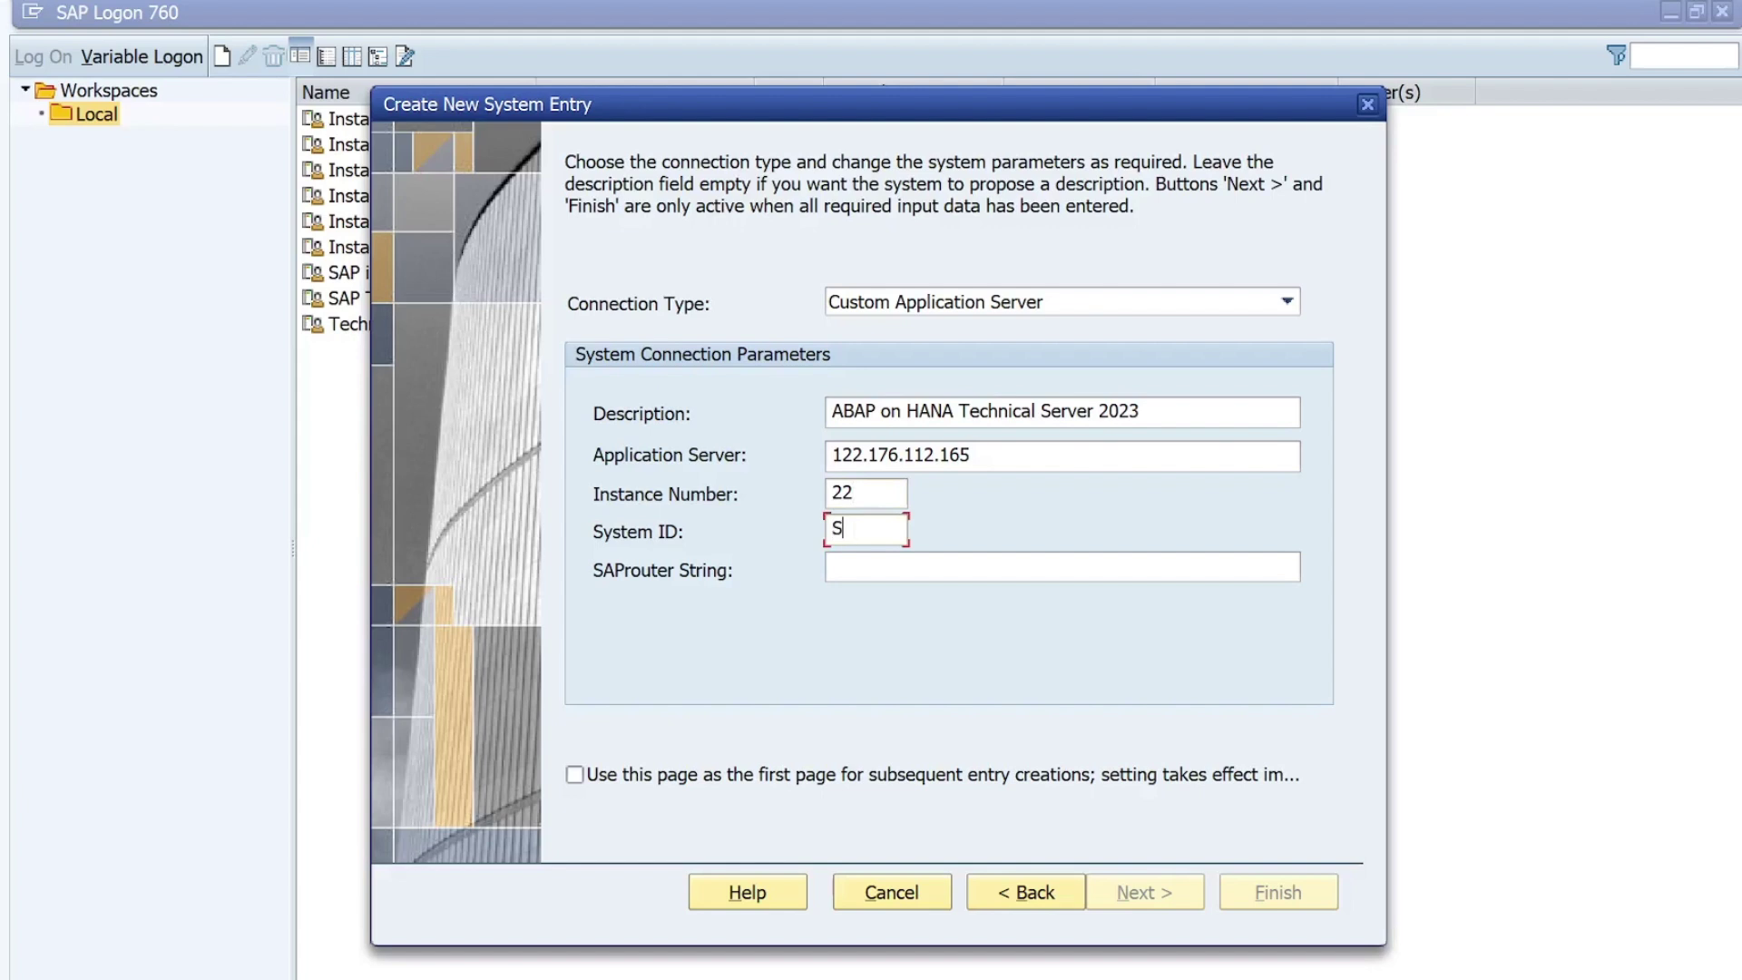
type("4H")
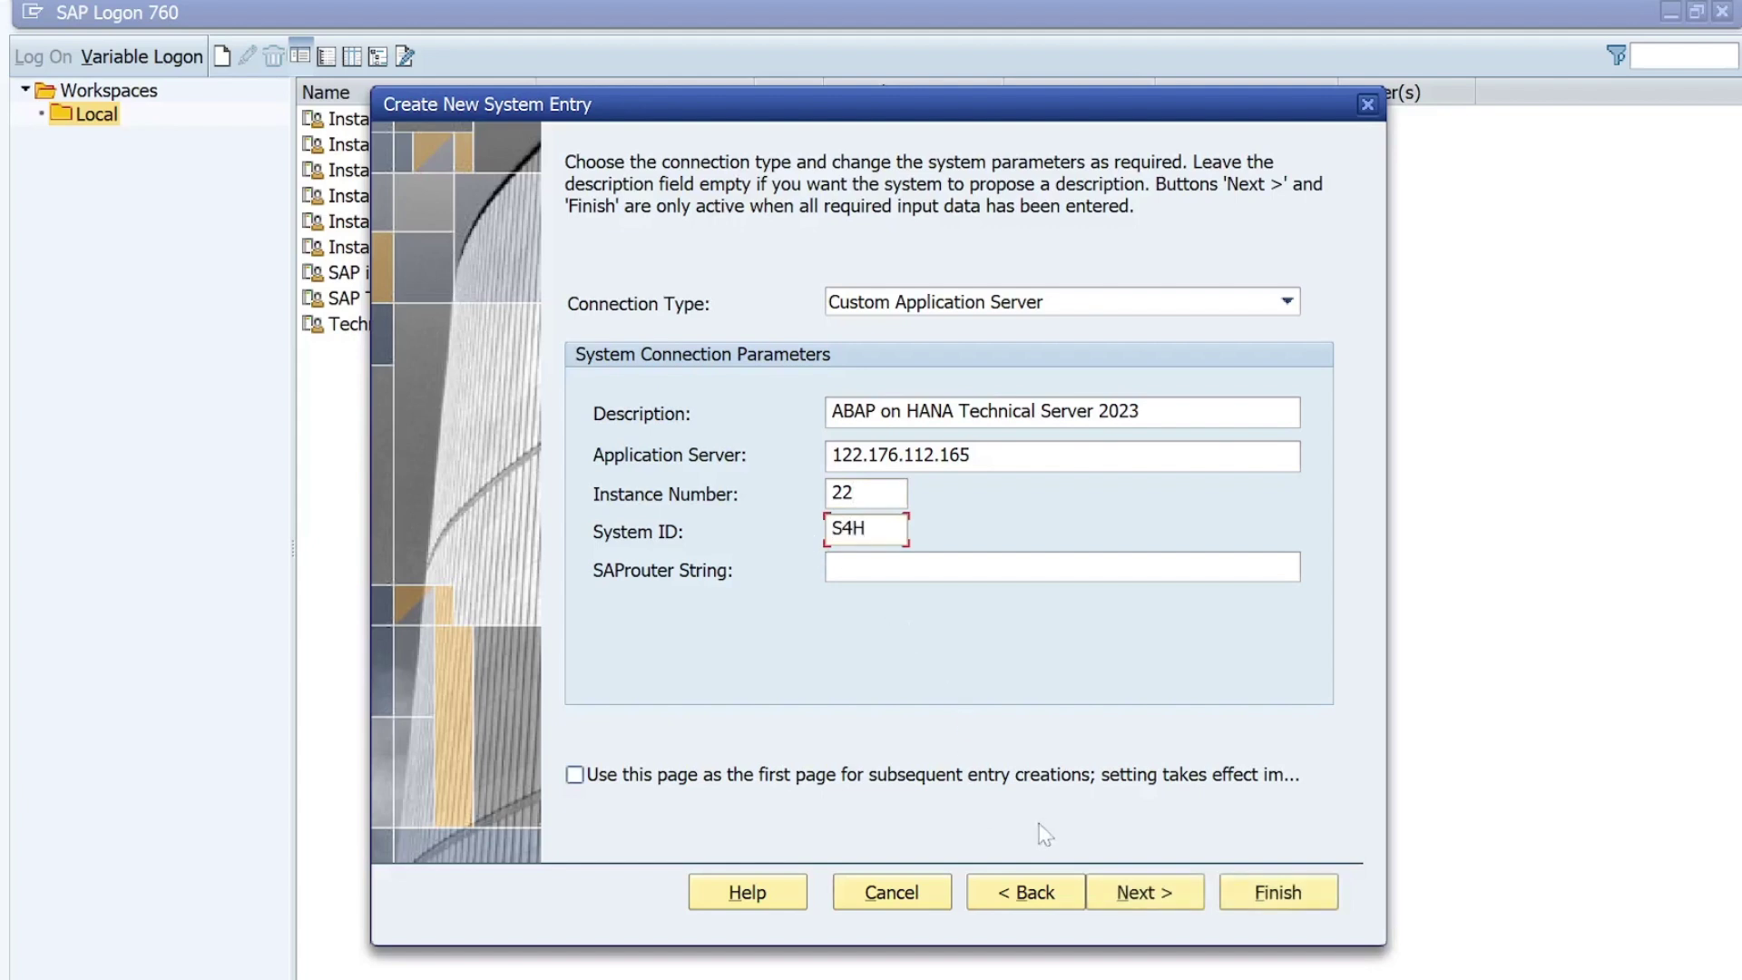
left_click(1136, 898)
left_click(1136, 896)
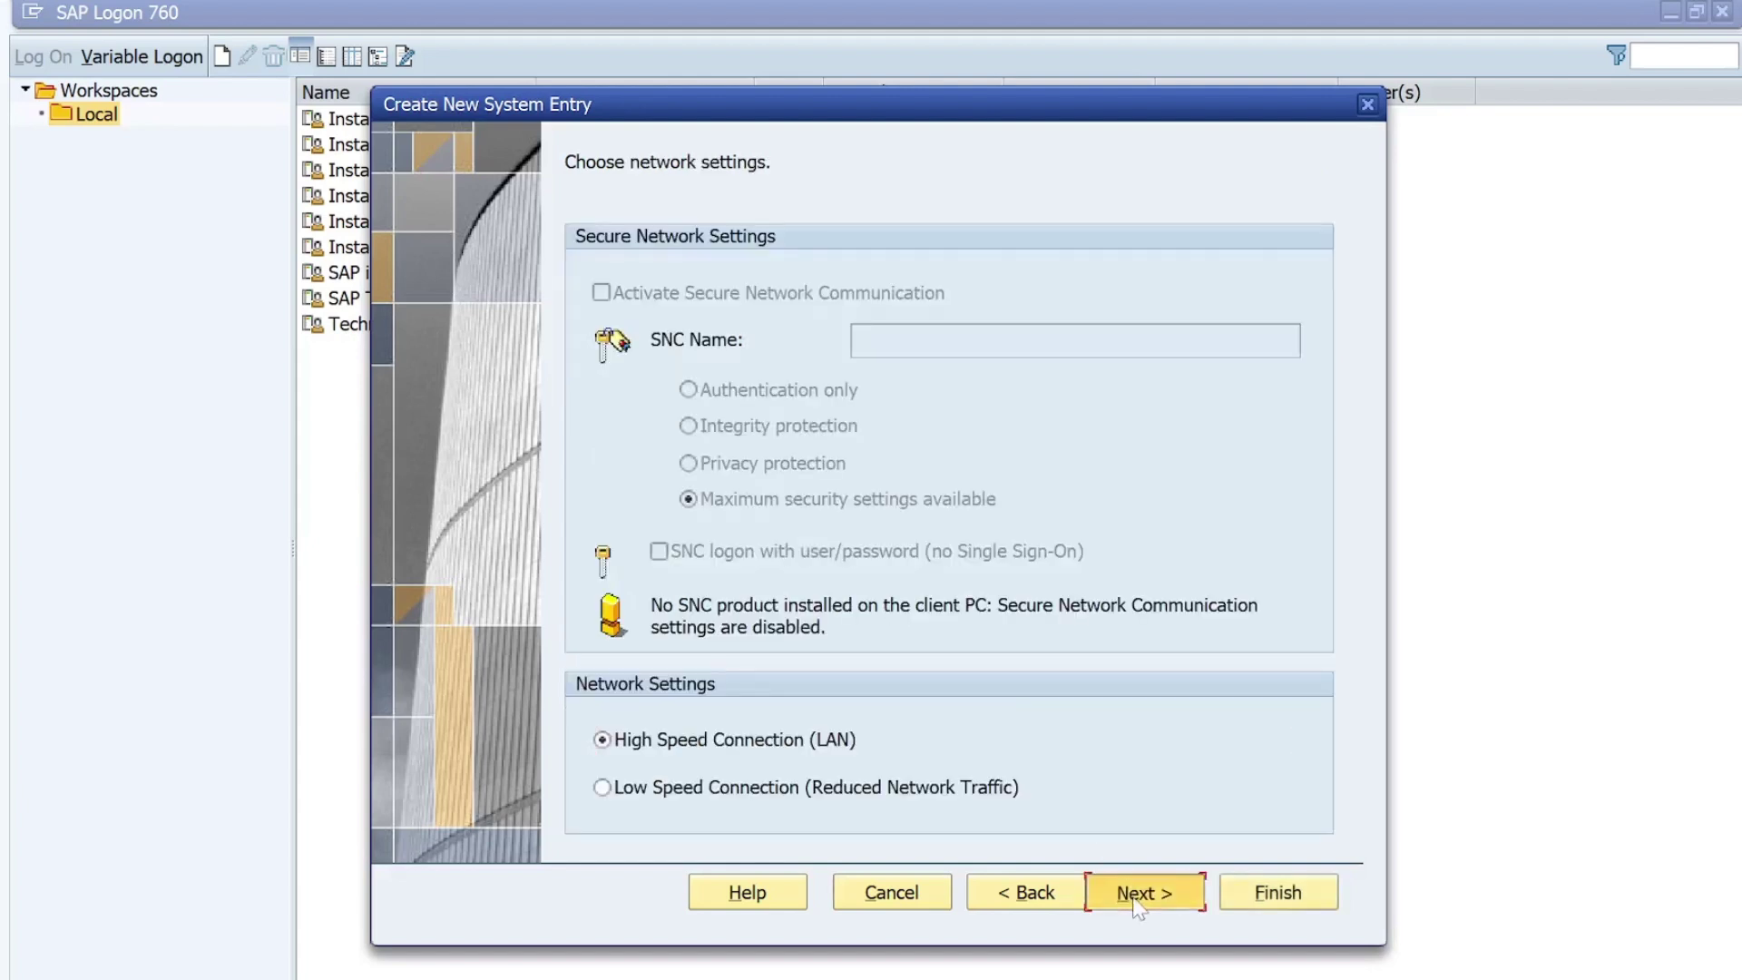
left_click(1278, 898)
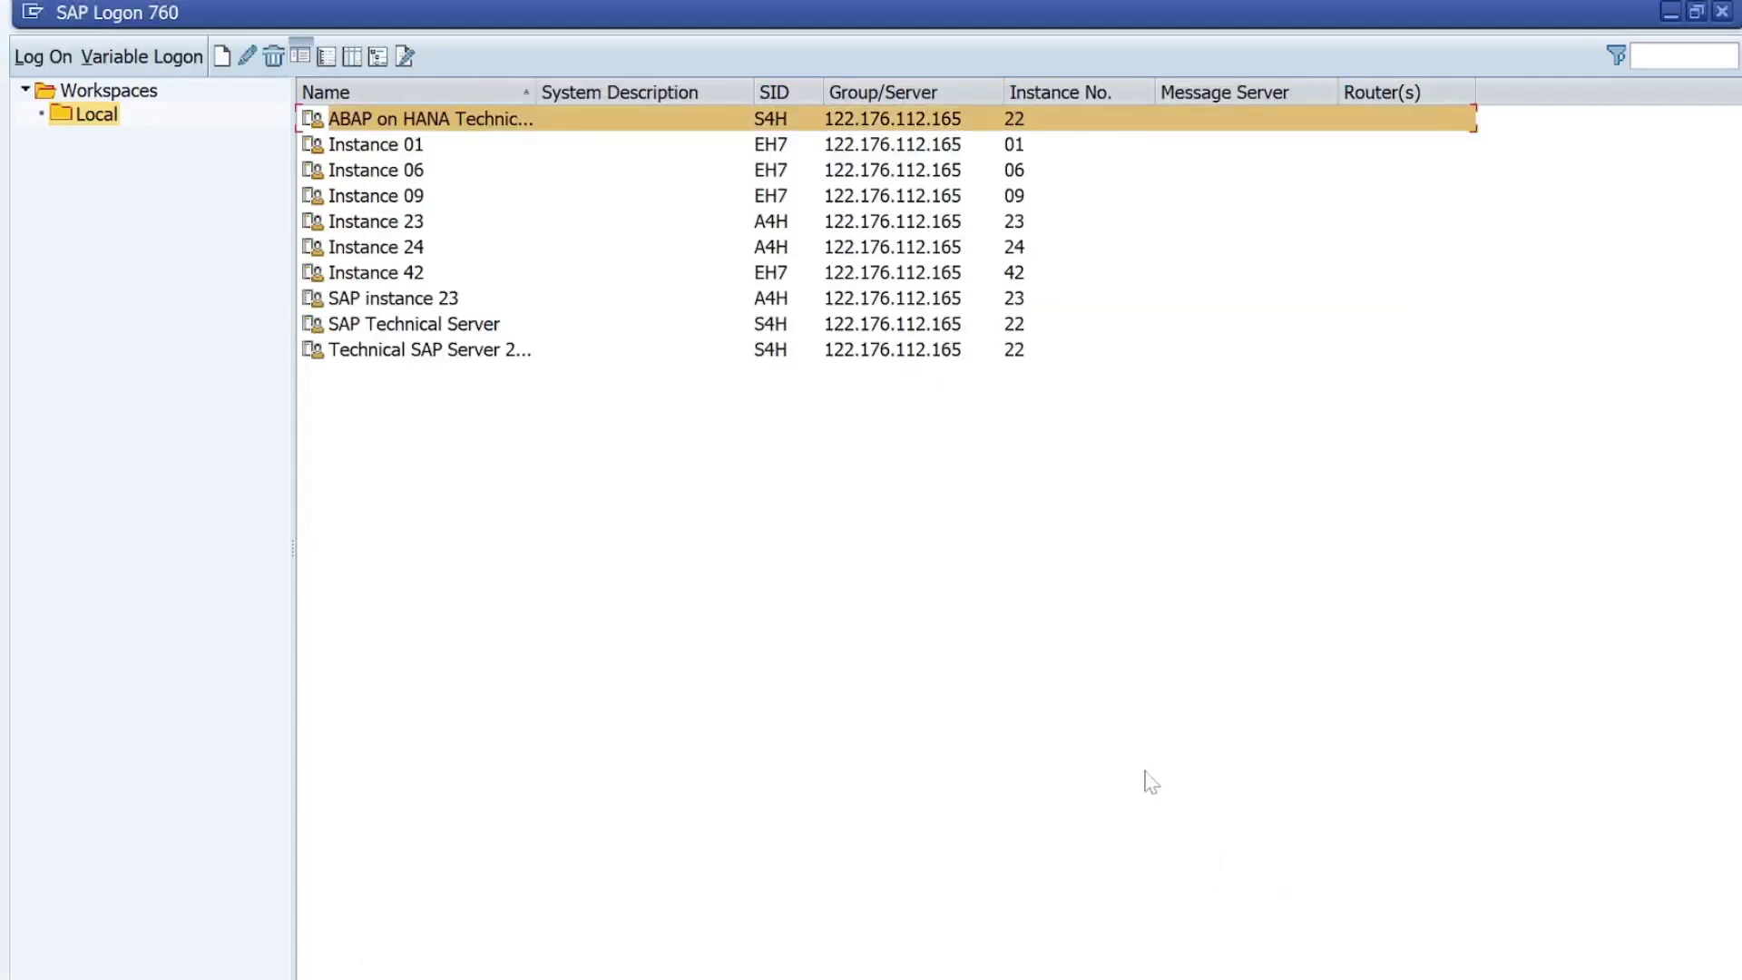
Open the ABAP on HANA entry and log on with the user ID and password
double_click(441, 124)
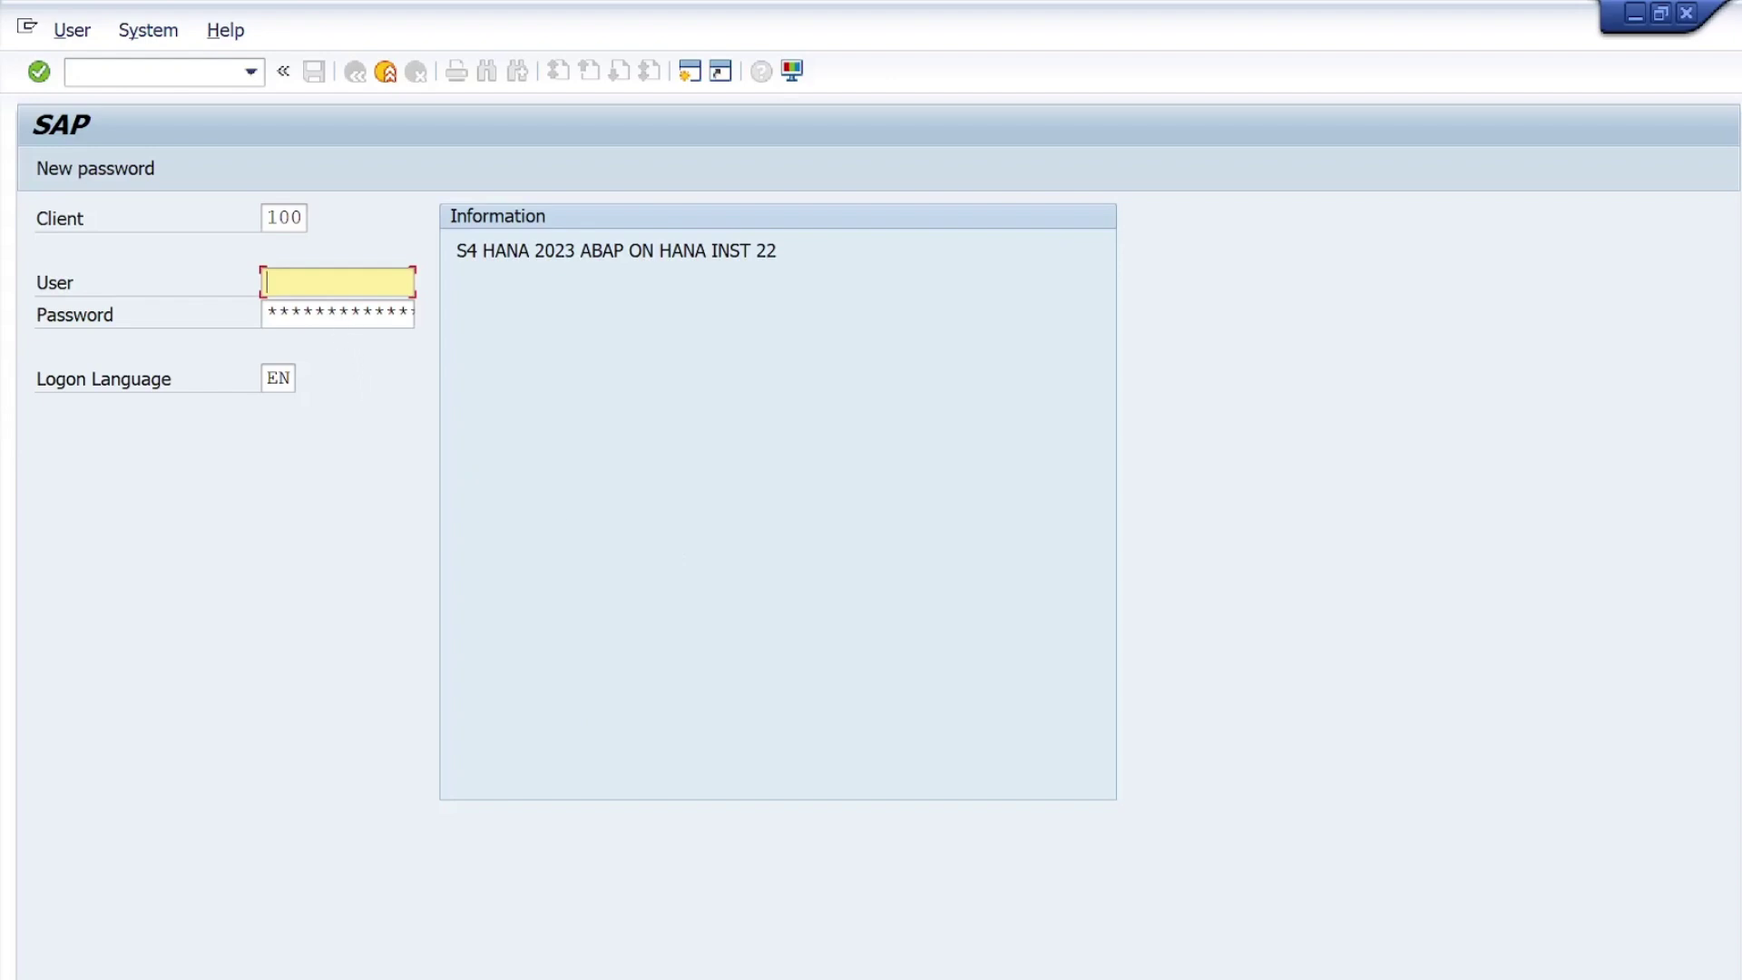
type("AMRIT01")
key("Tab")
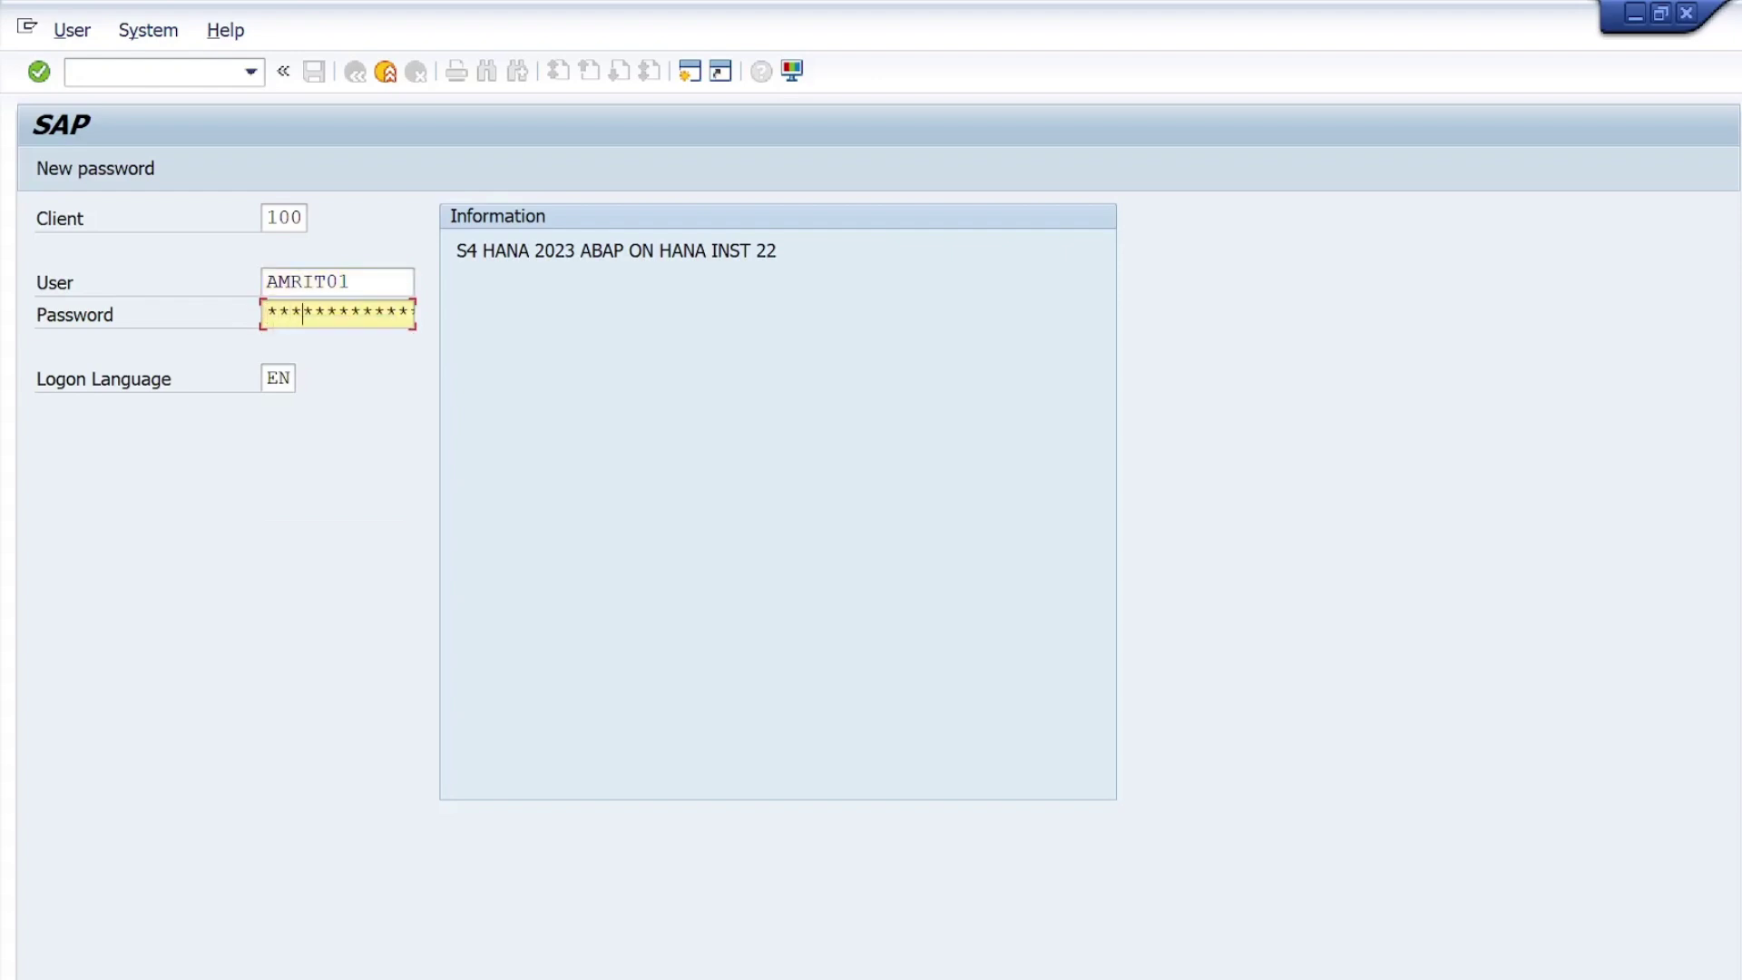
key("Return")
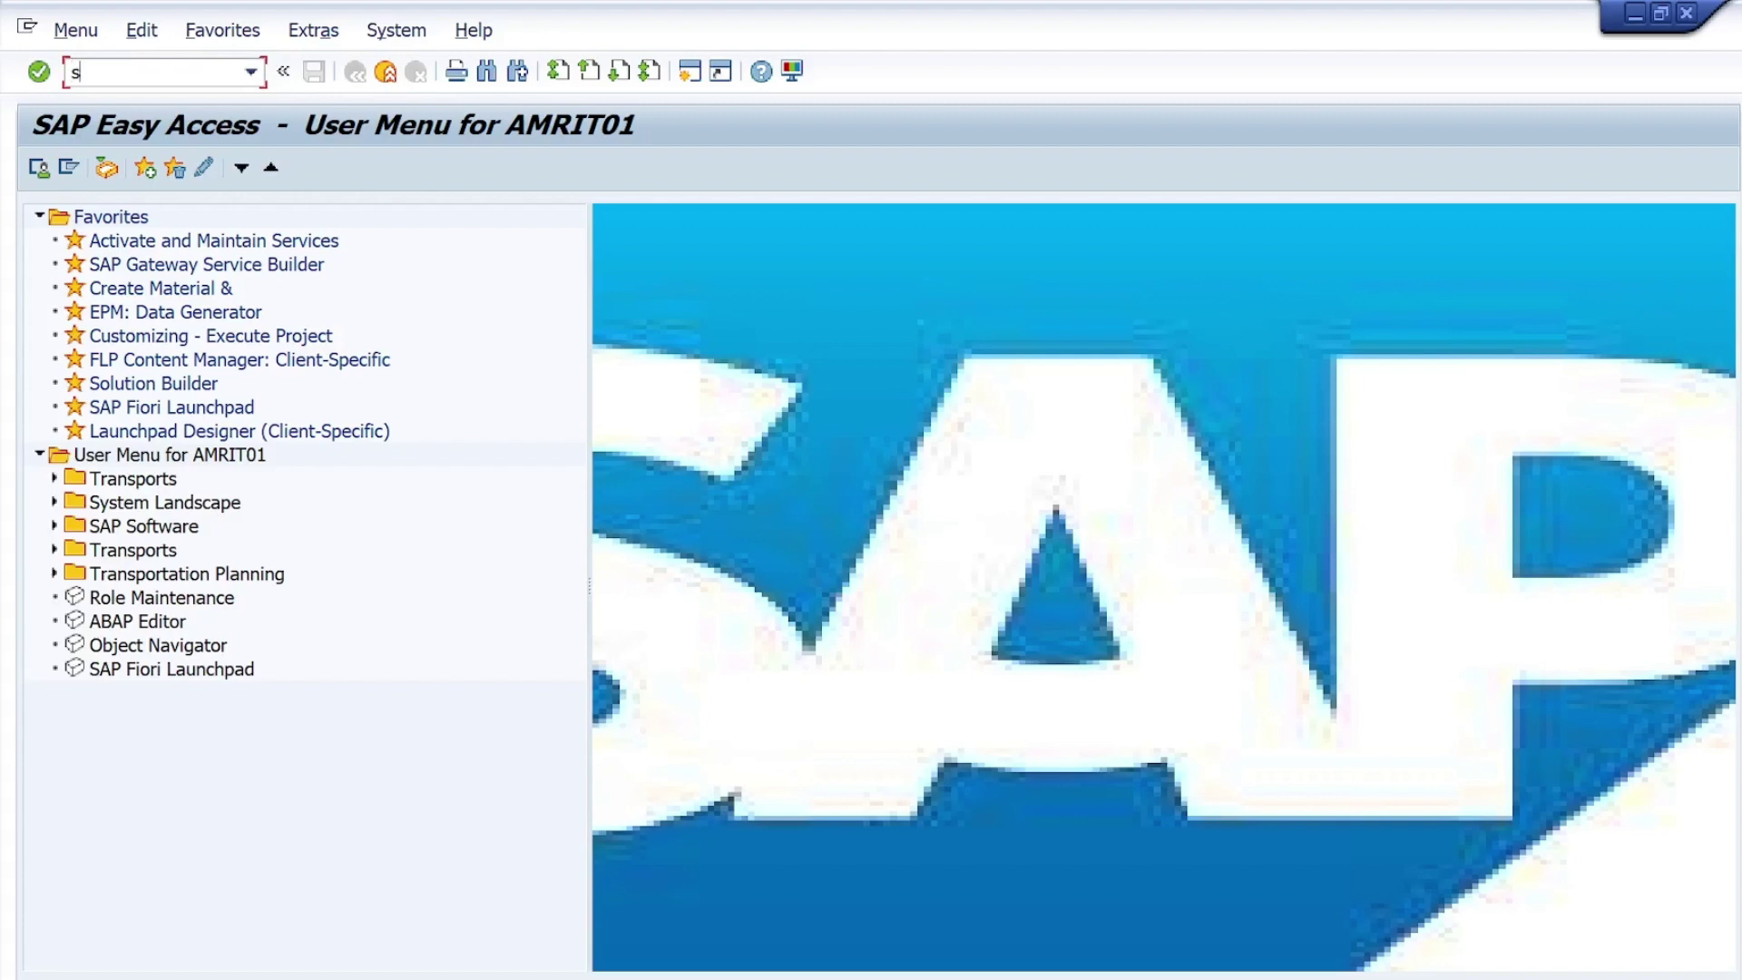
Open the ABAP Dictionary (SE11), then run /nspro for Customizing
type("e11")
key("Return")
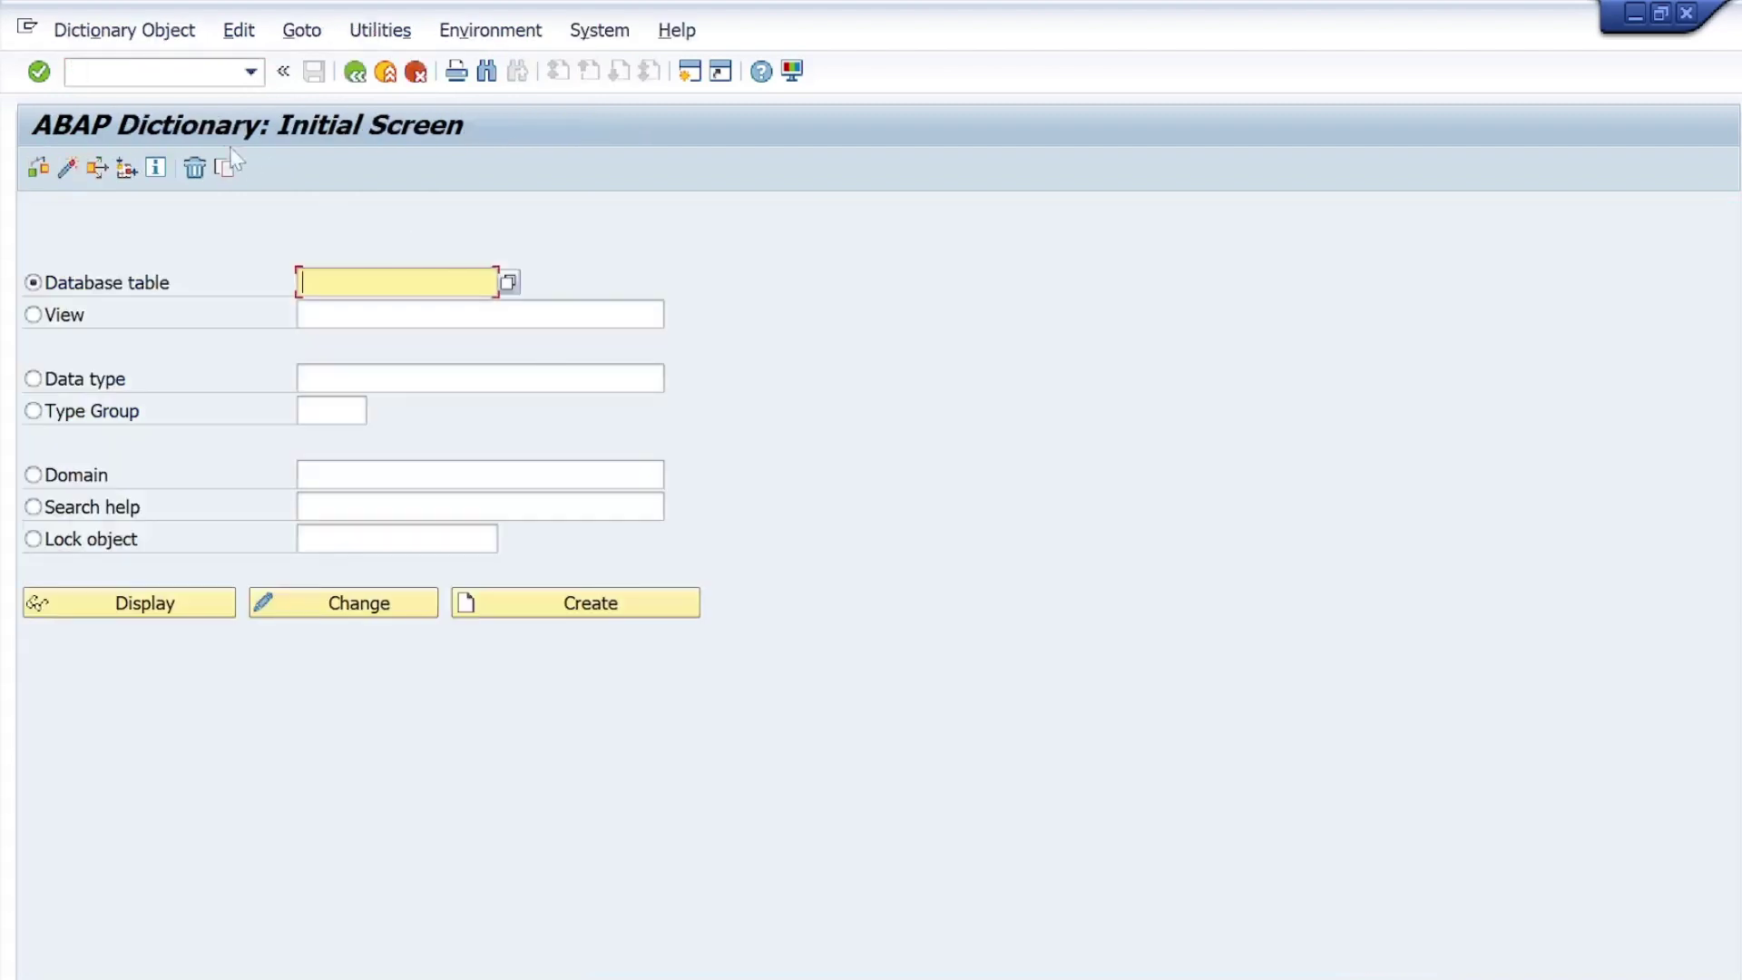
key("ctrl+slash")
type("/")
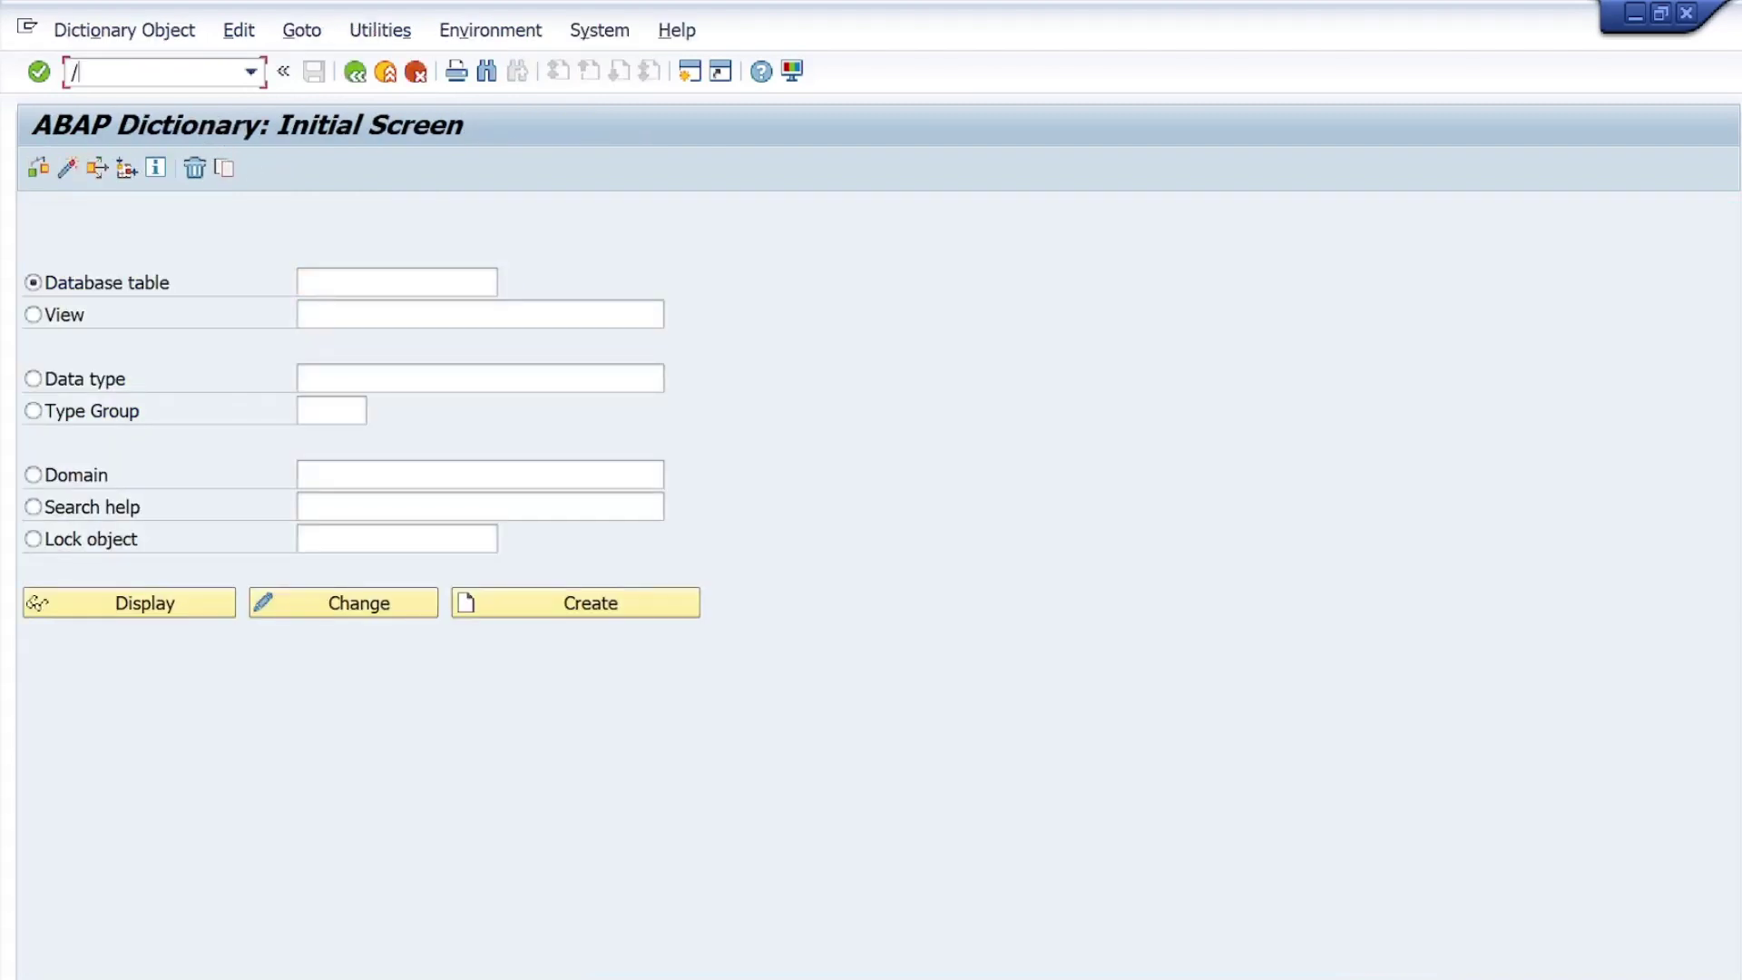
type("nspro")
key("Return")
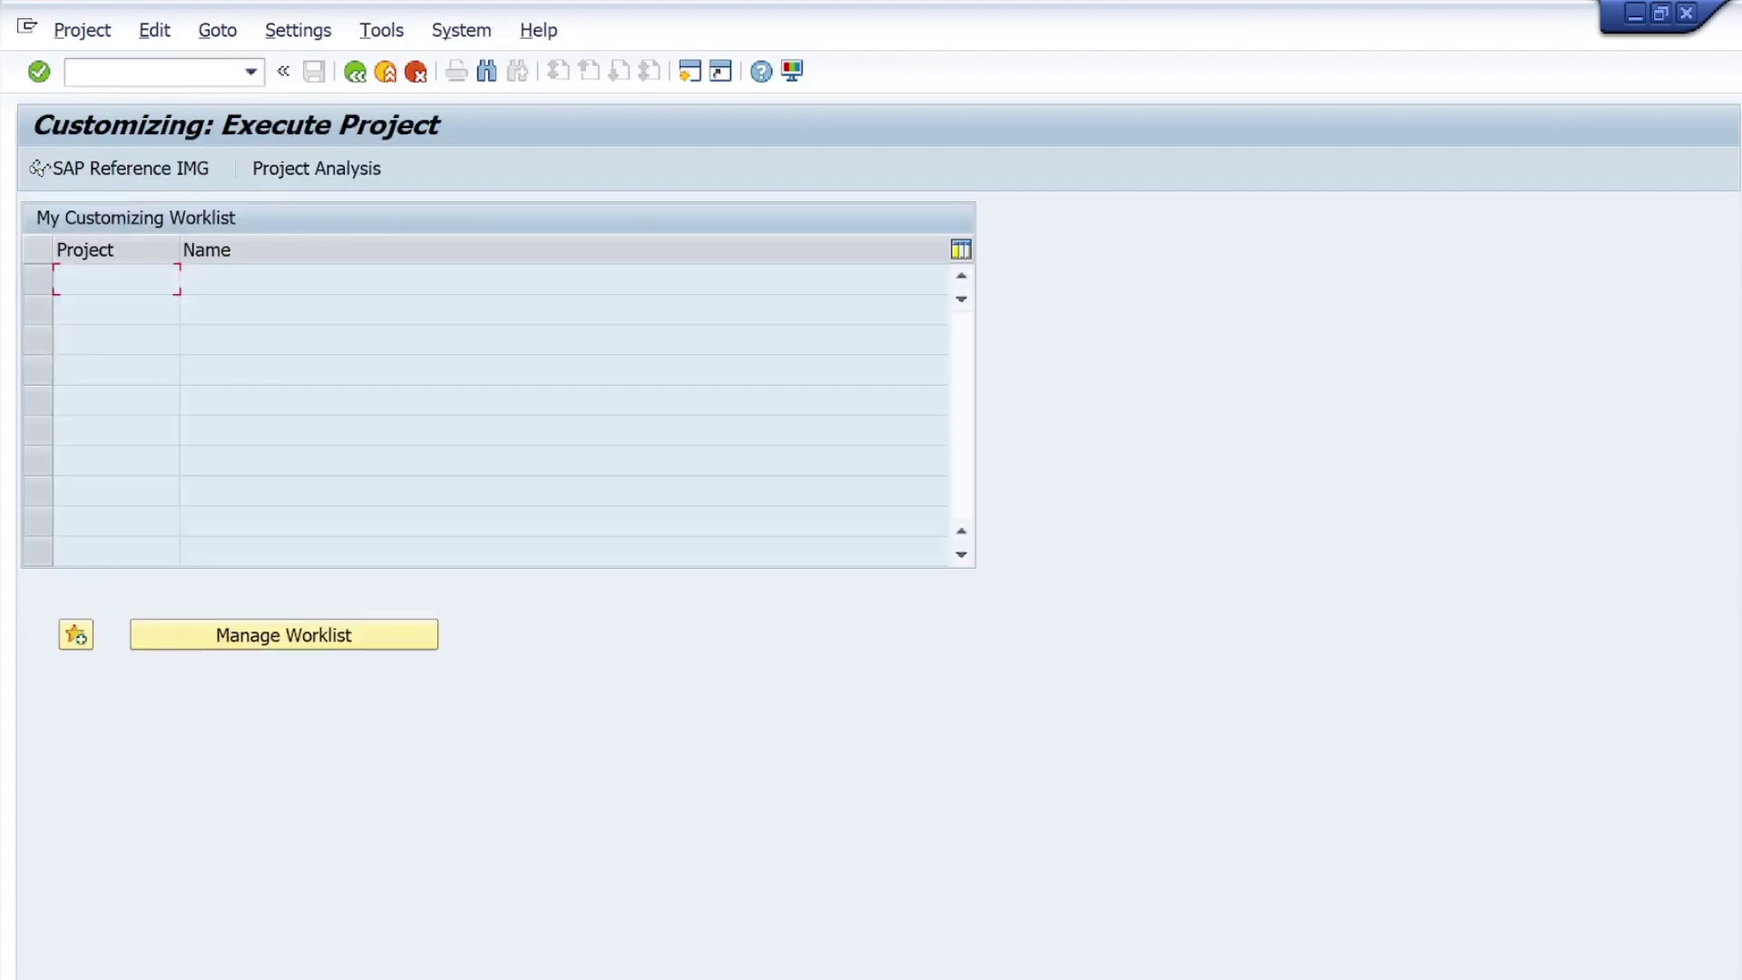
Browse the SAP Reference IMG tree, then return to the Notion notes
left_click(145, 171)
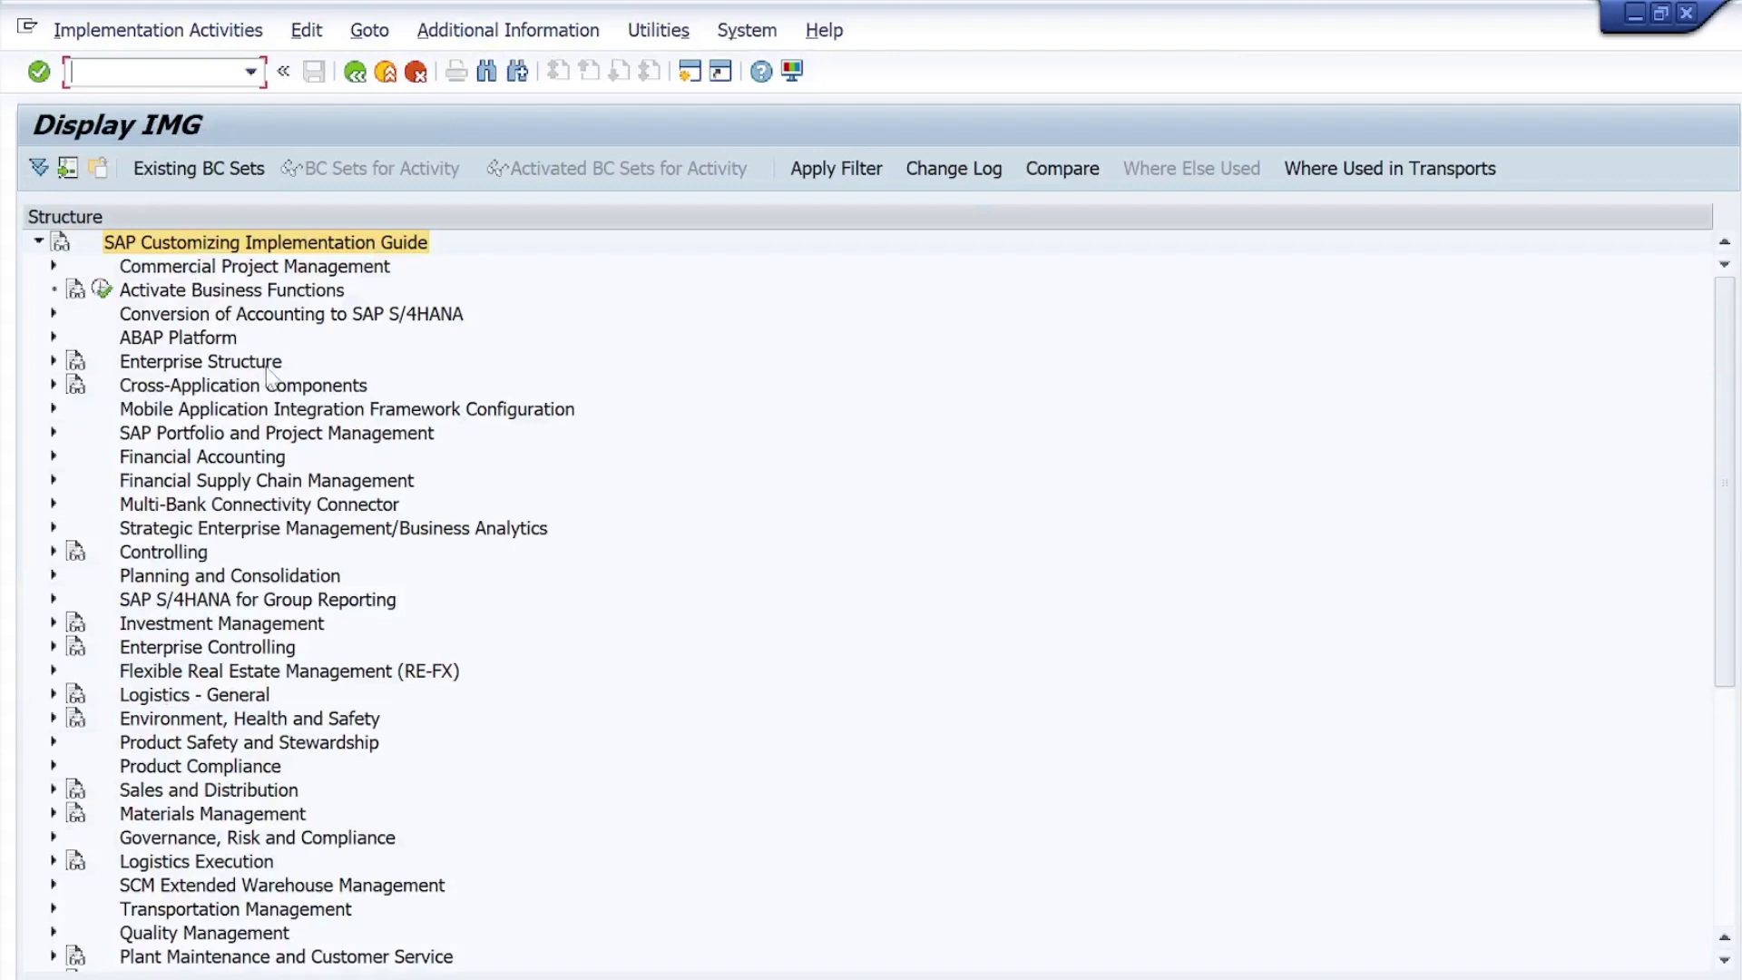
scroll(270, 374, "down", 6)
scroll(303, 540, "up", 2)
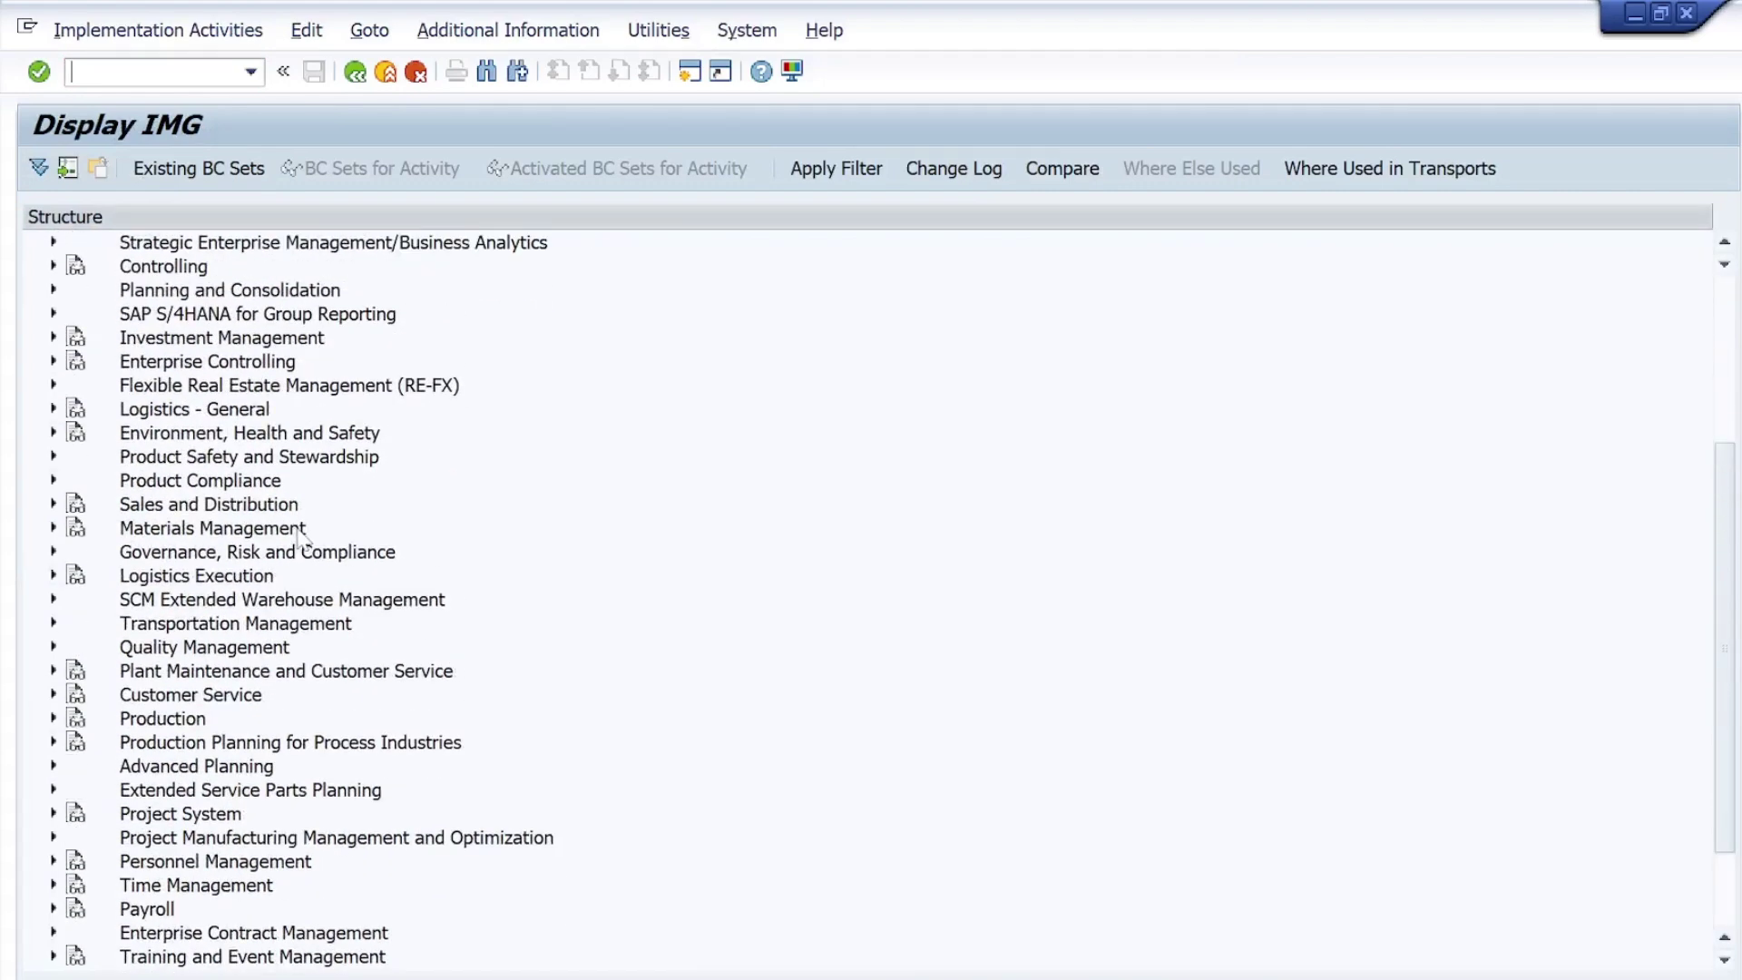
key("alt+Tab")
scroll(871, 544, "down", 3)
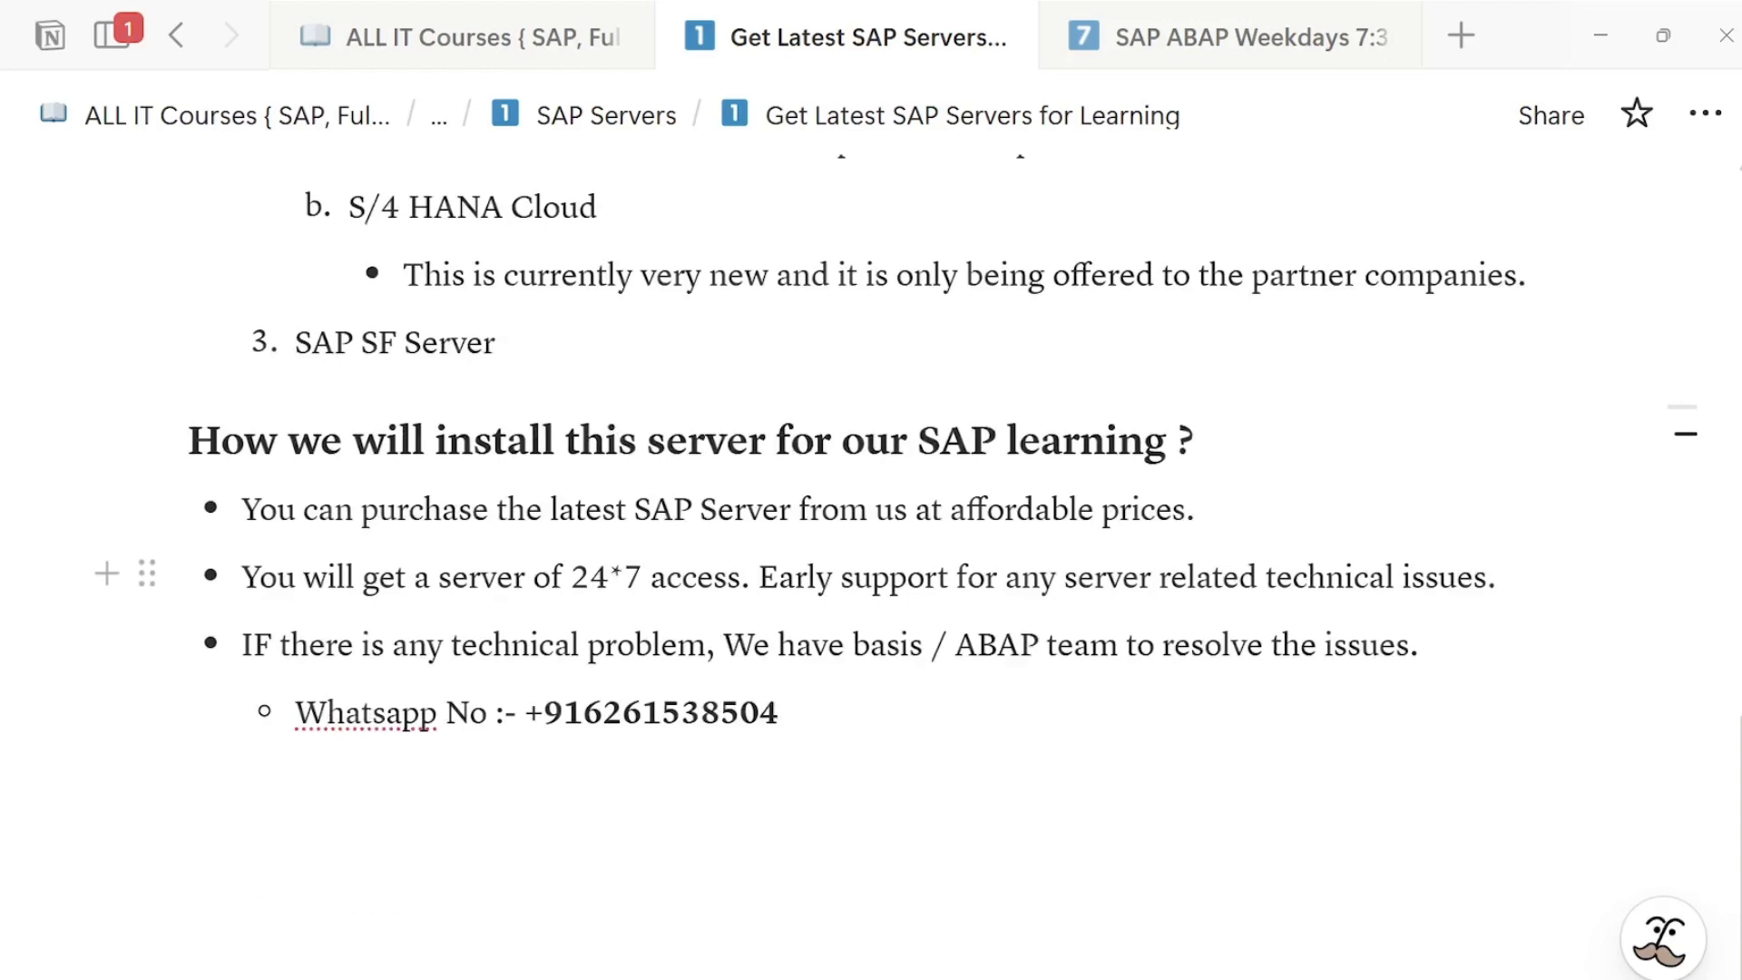
left_click_drag(906, 577, 1403, 577)
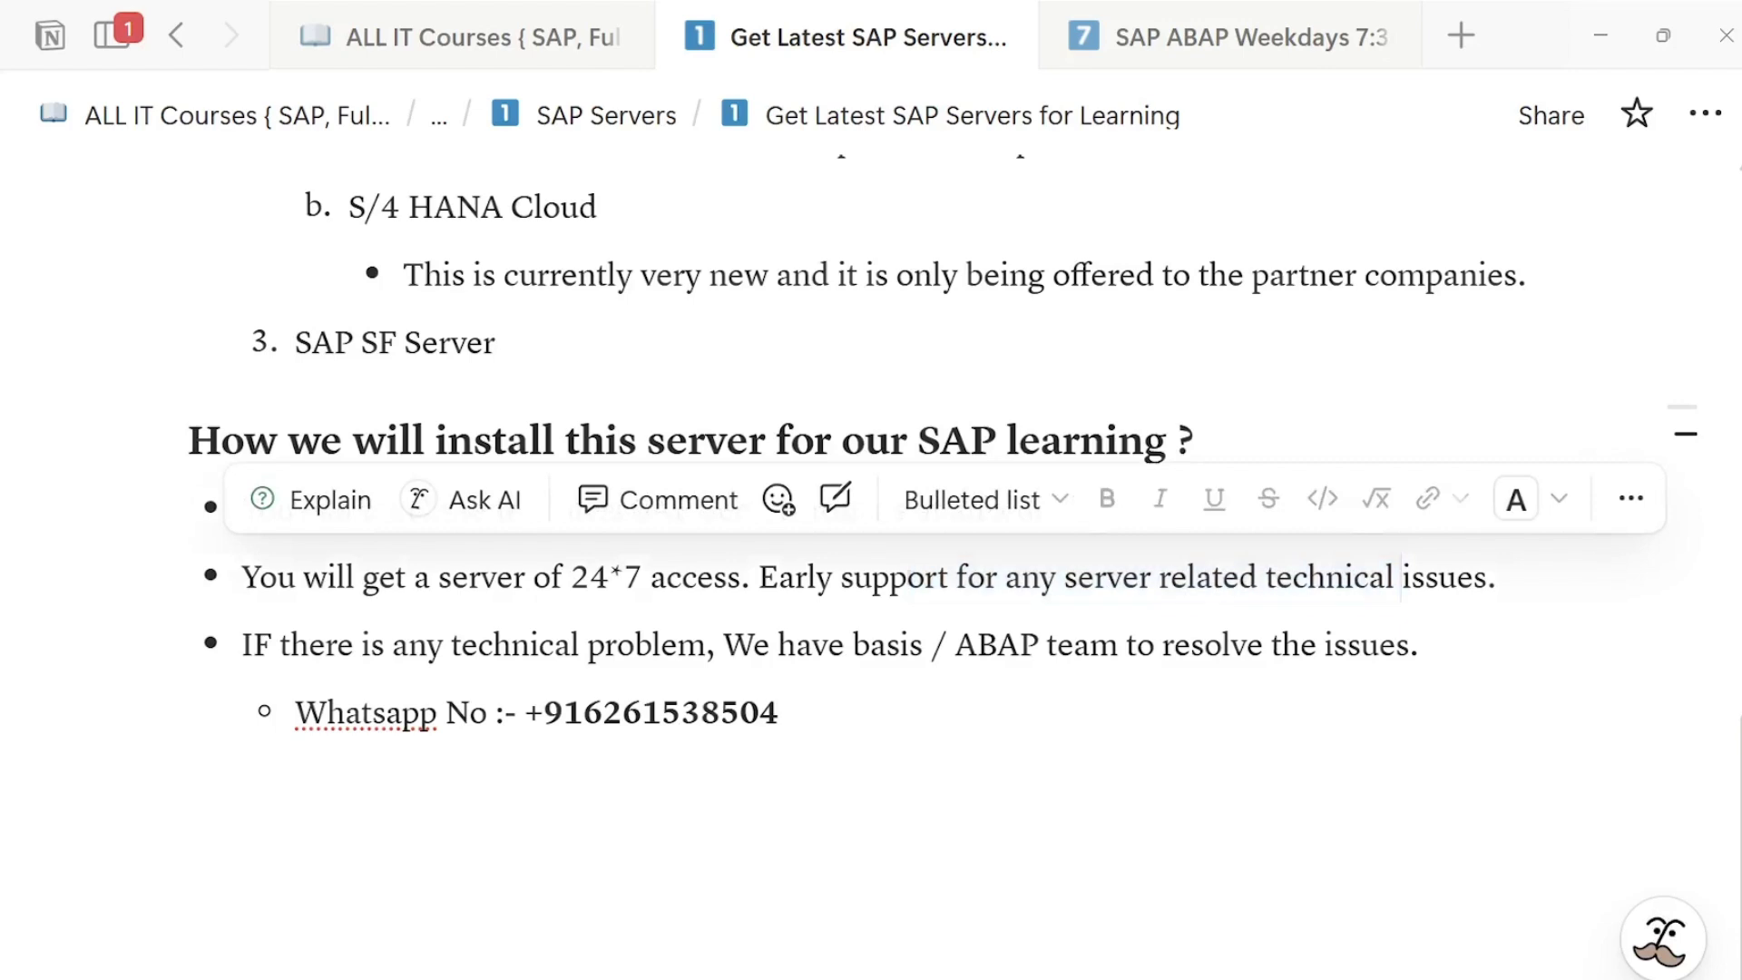
left_click(509, 780)
left_click_drag(915, 509, 1195, 509)
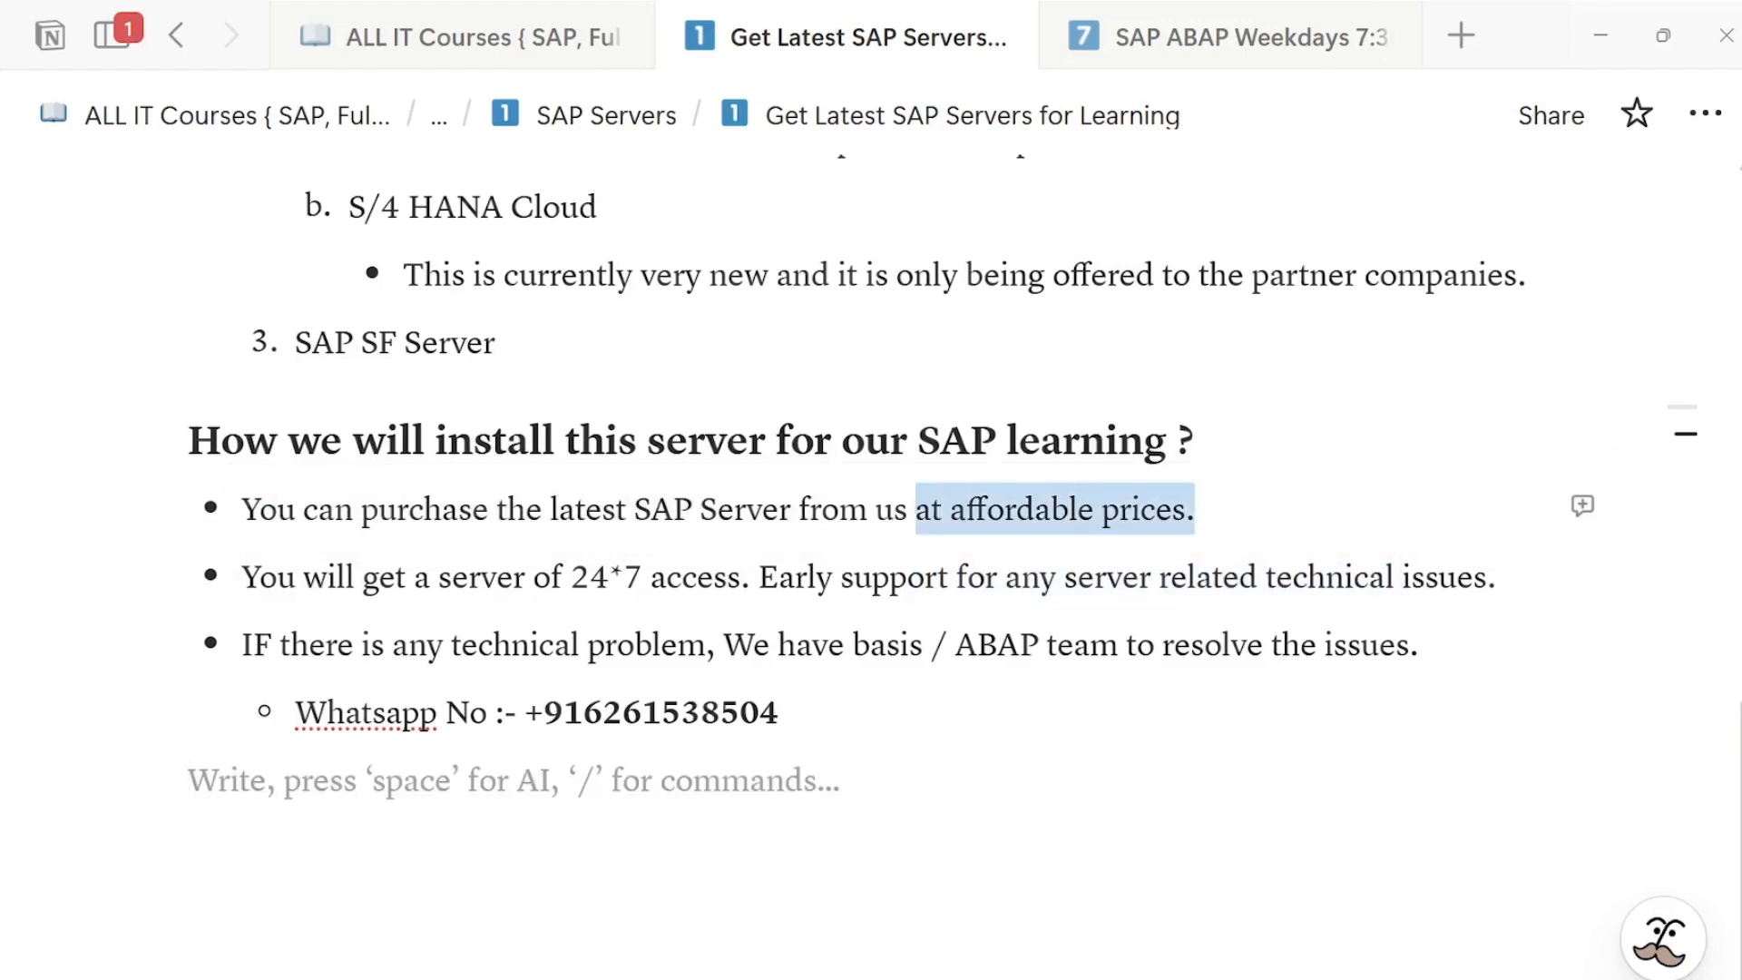
left_click_drag(524, 712, 778, 713)
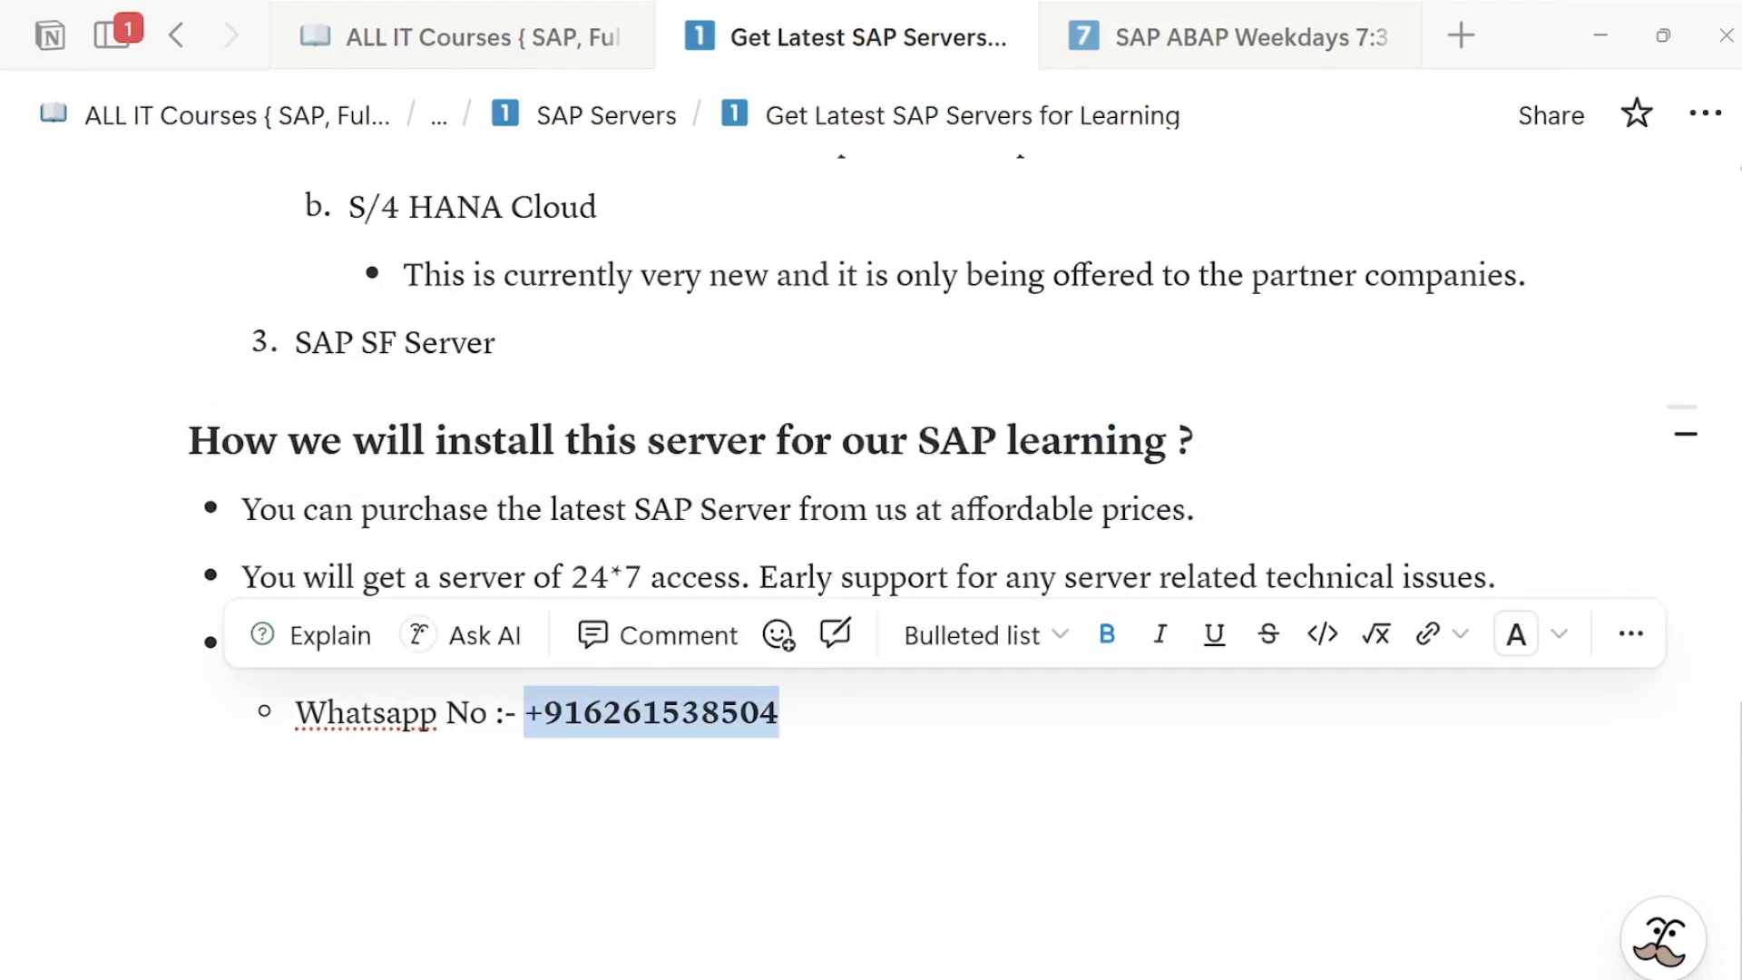
left_click(779, 712)
scroll(856, 463, "up", 1)
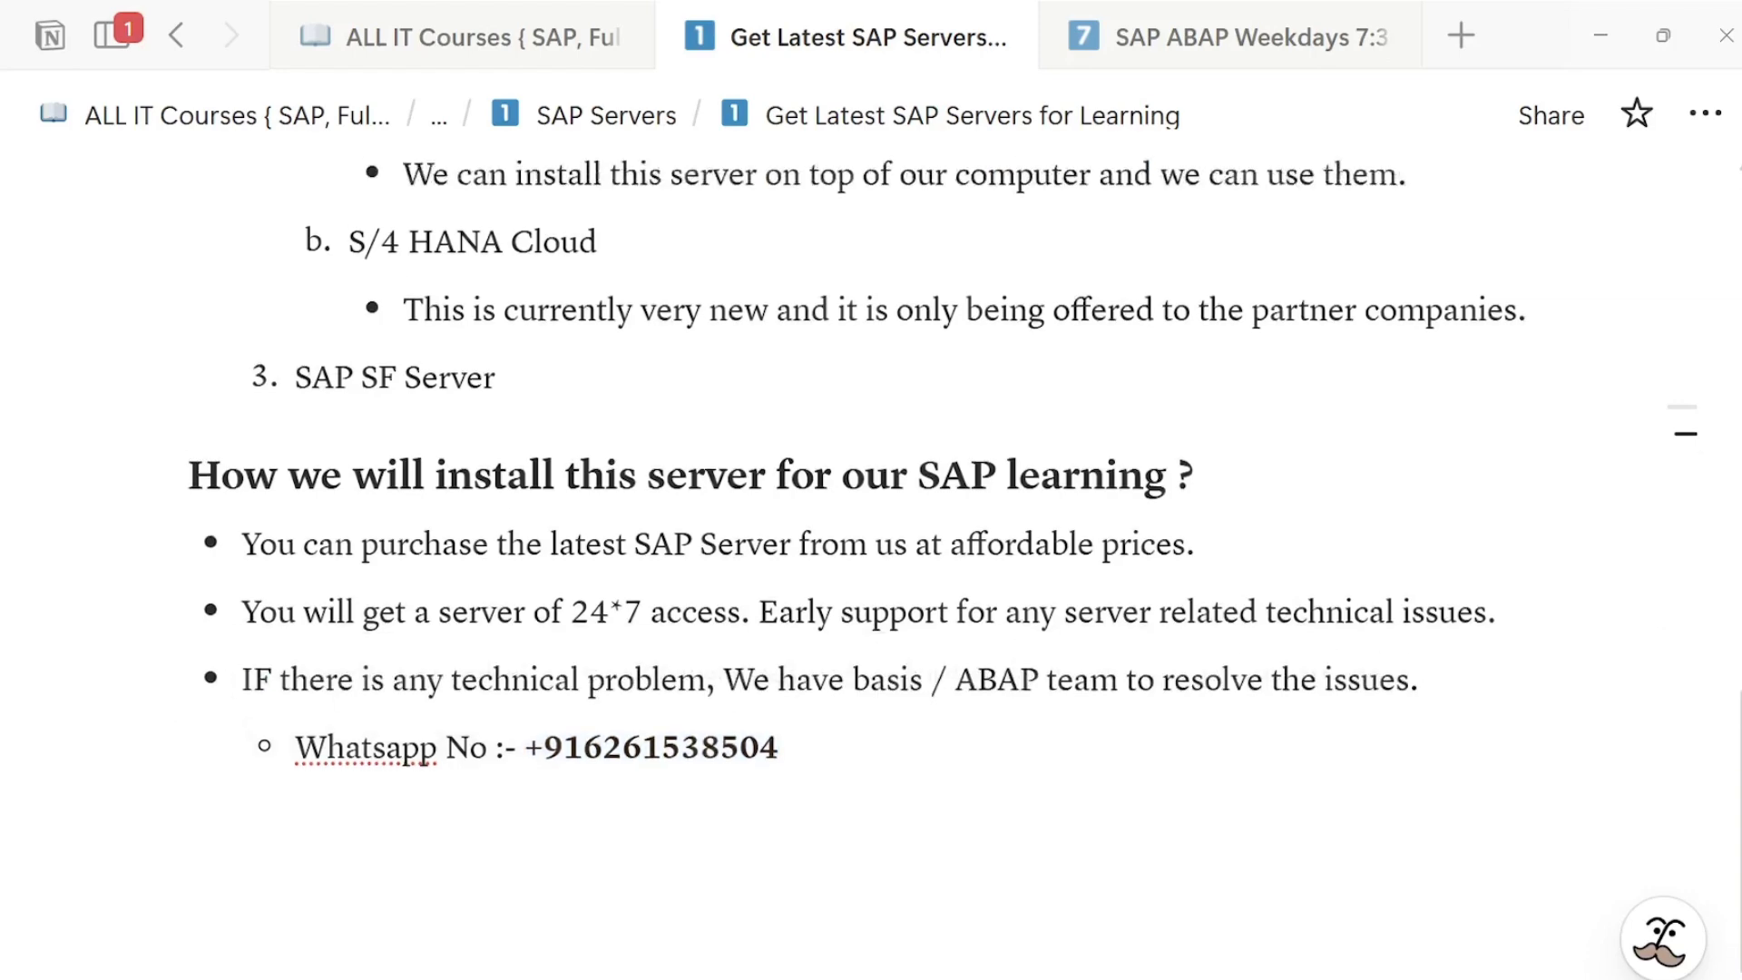
scroll(871, 545, "up", 10)
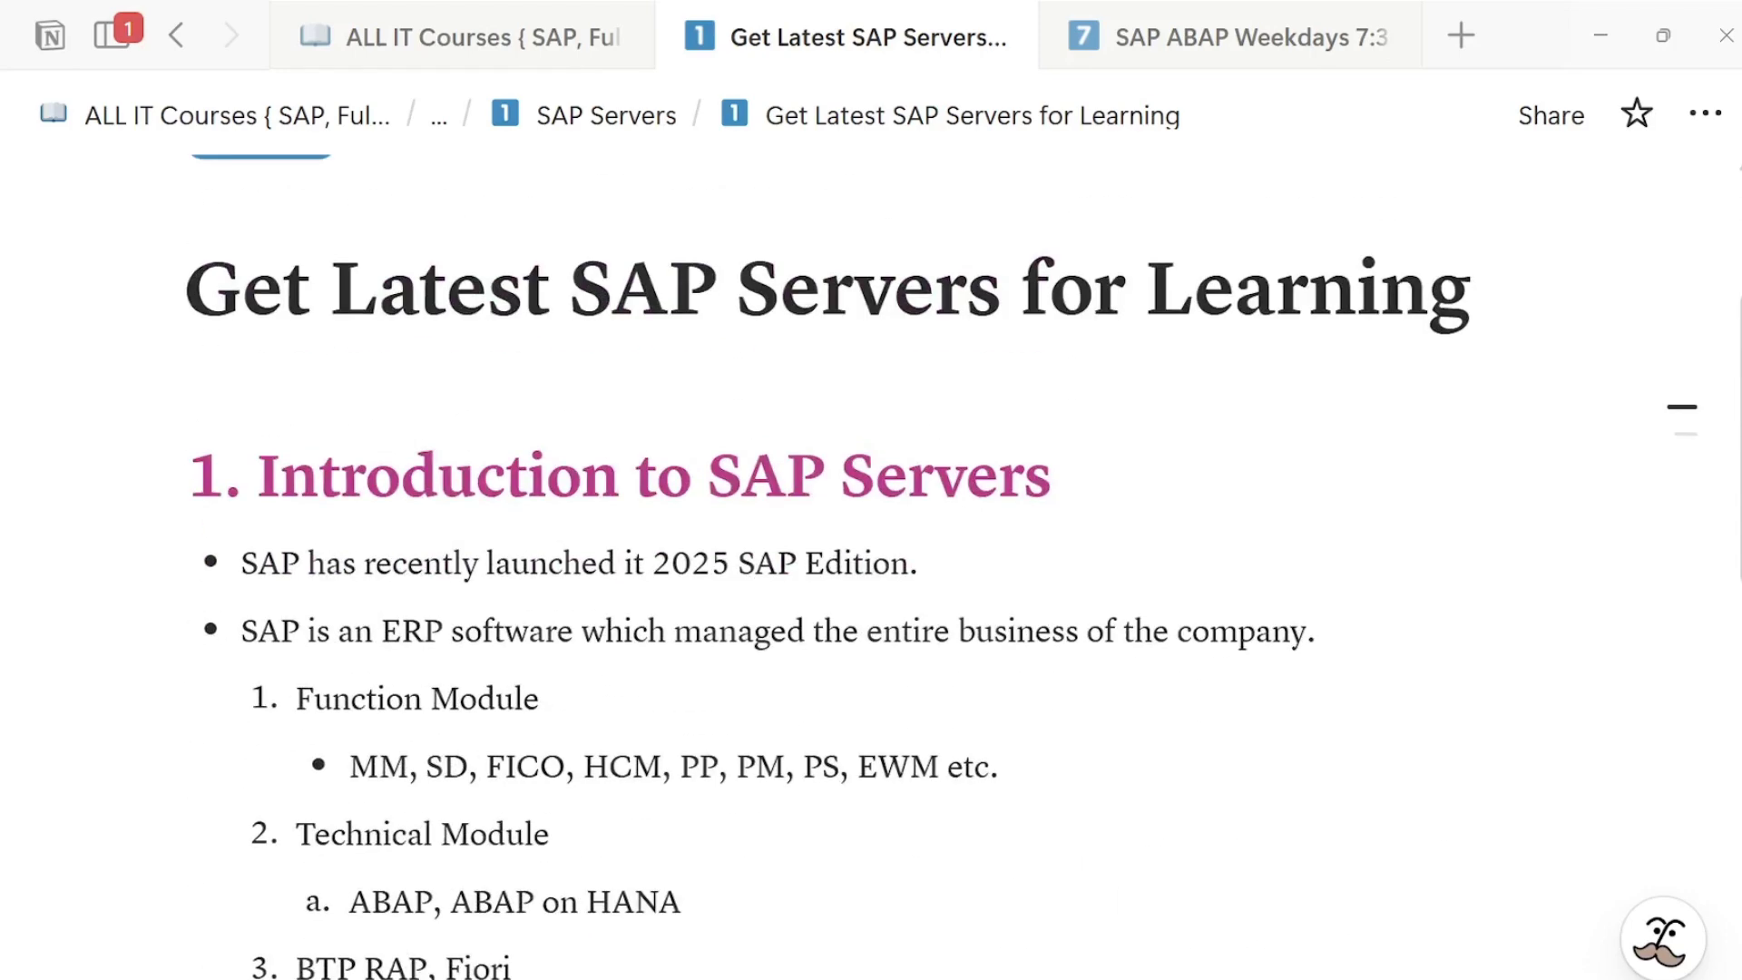
scroll(871, 544, "up", 3)
scroll(871, 544, "down", 5)
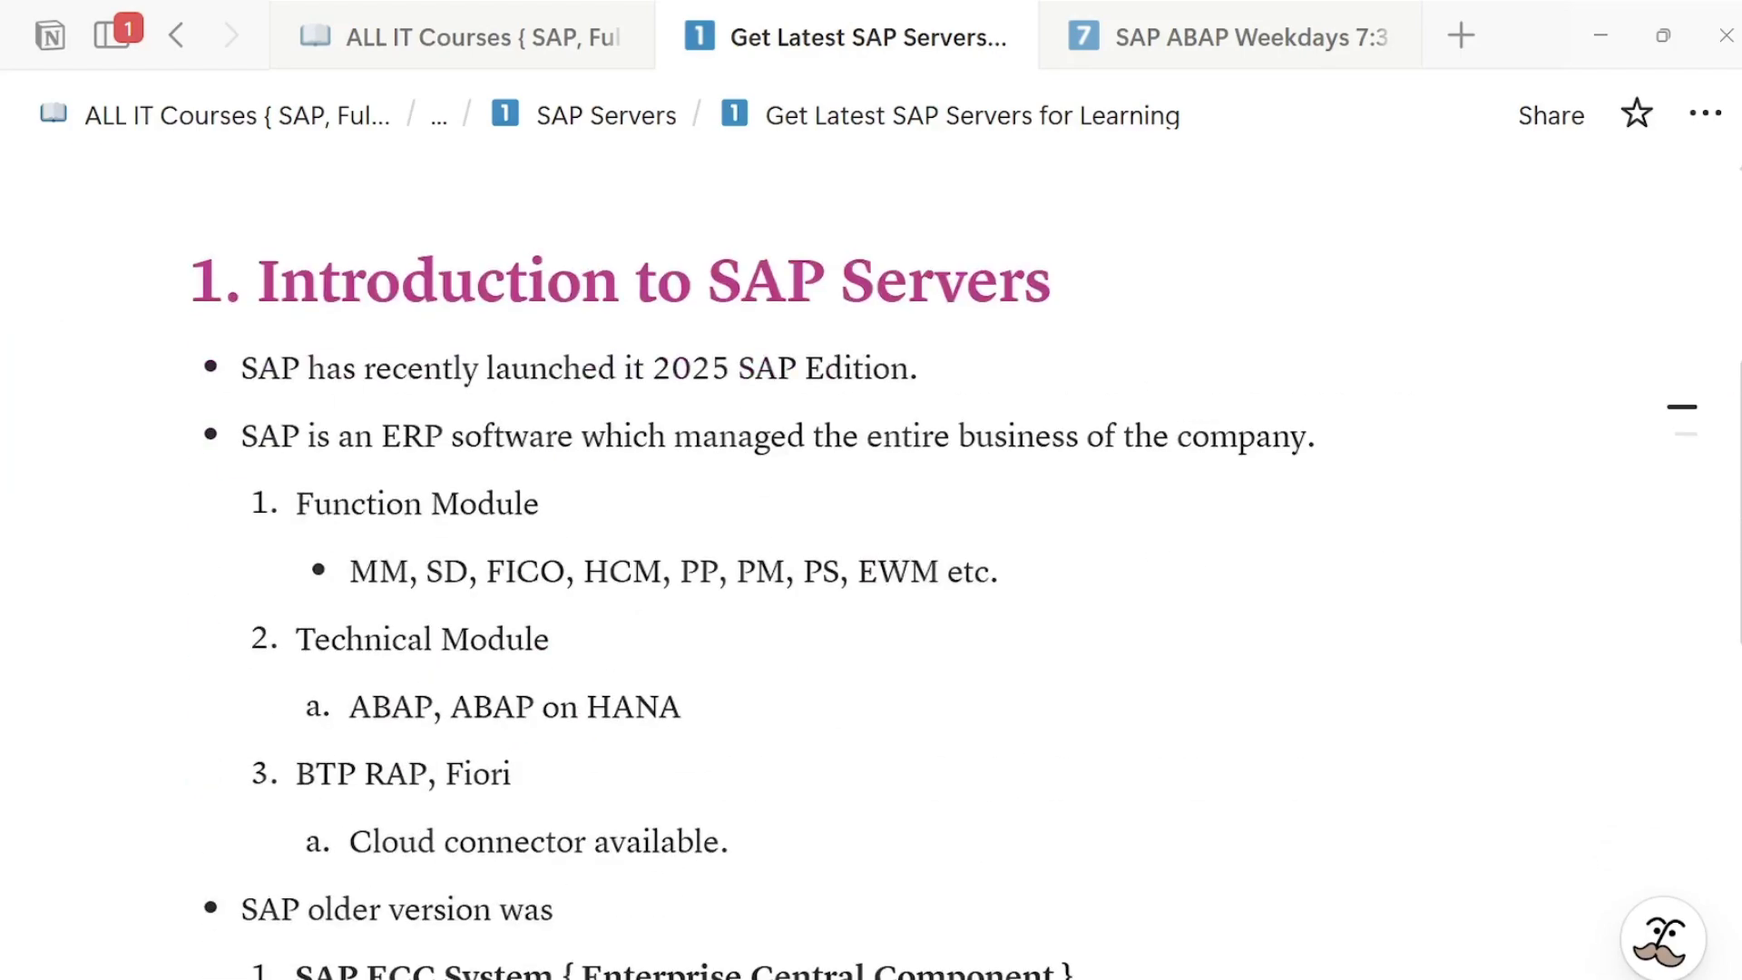
scroll(871, 544, "up", 4)
scroll(871, 544, "down", 8)
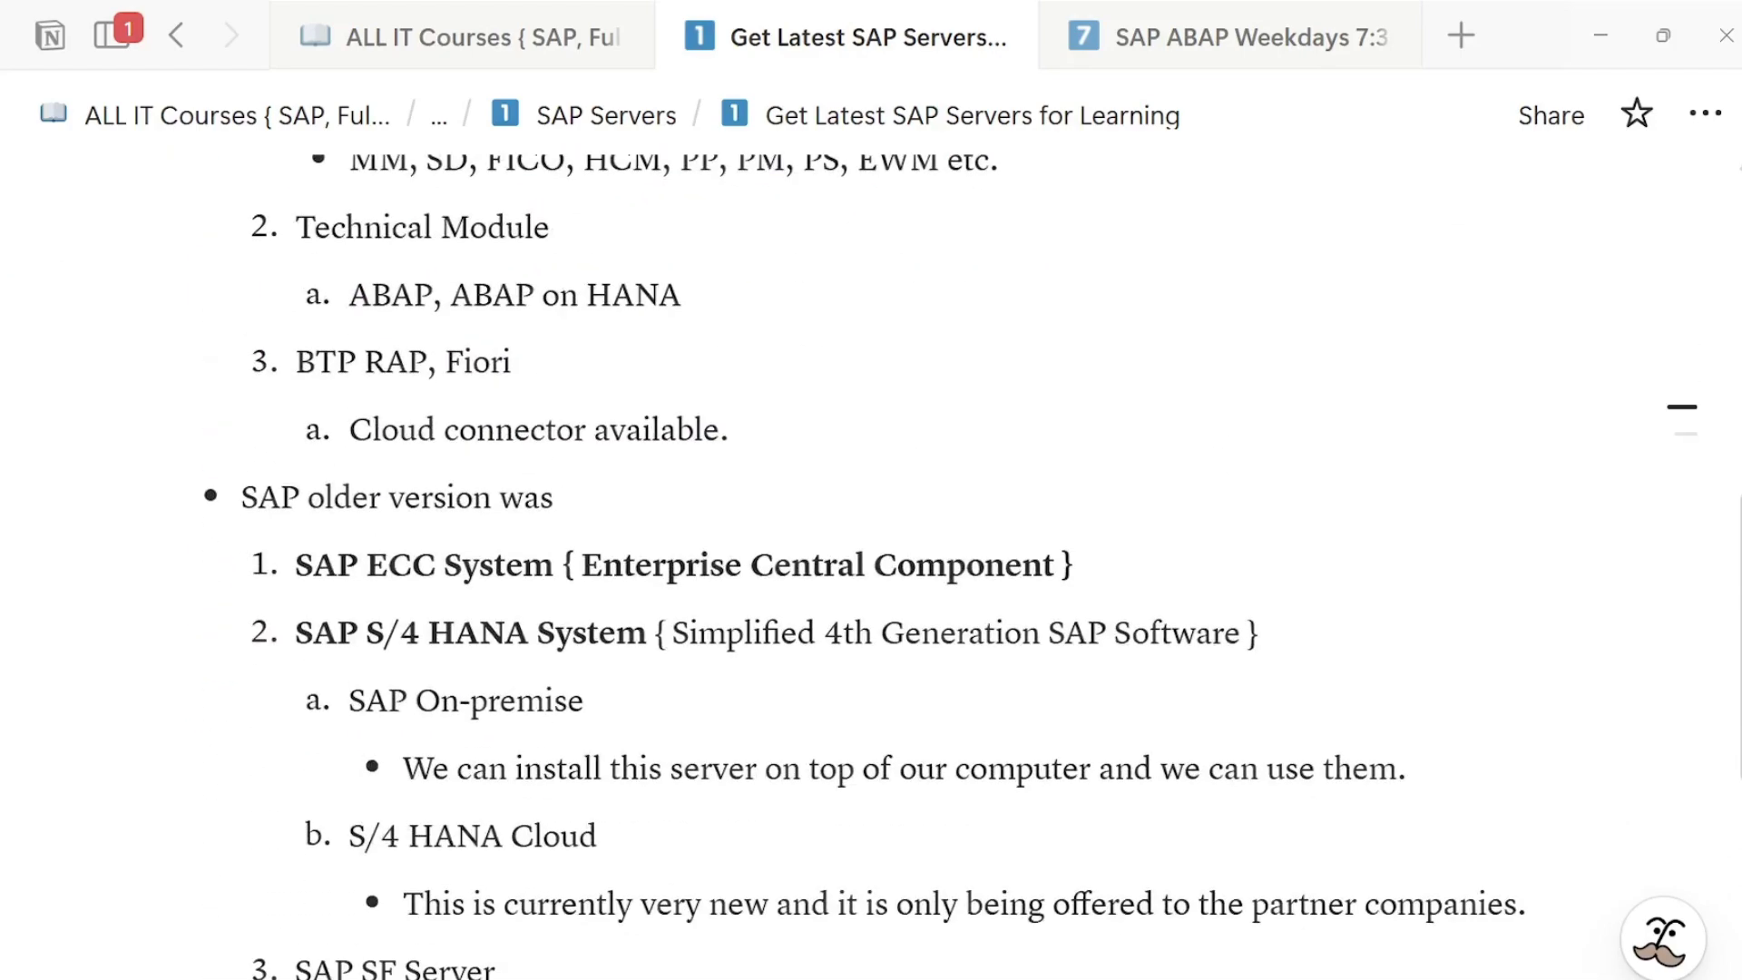
scroll(872, 545, "down", 7)
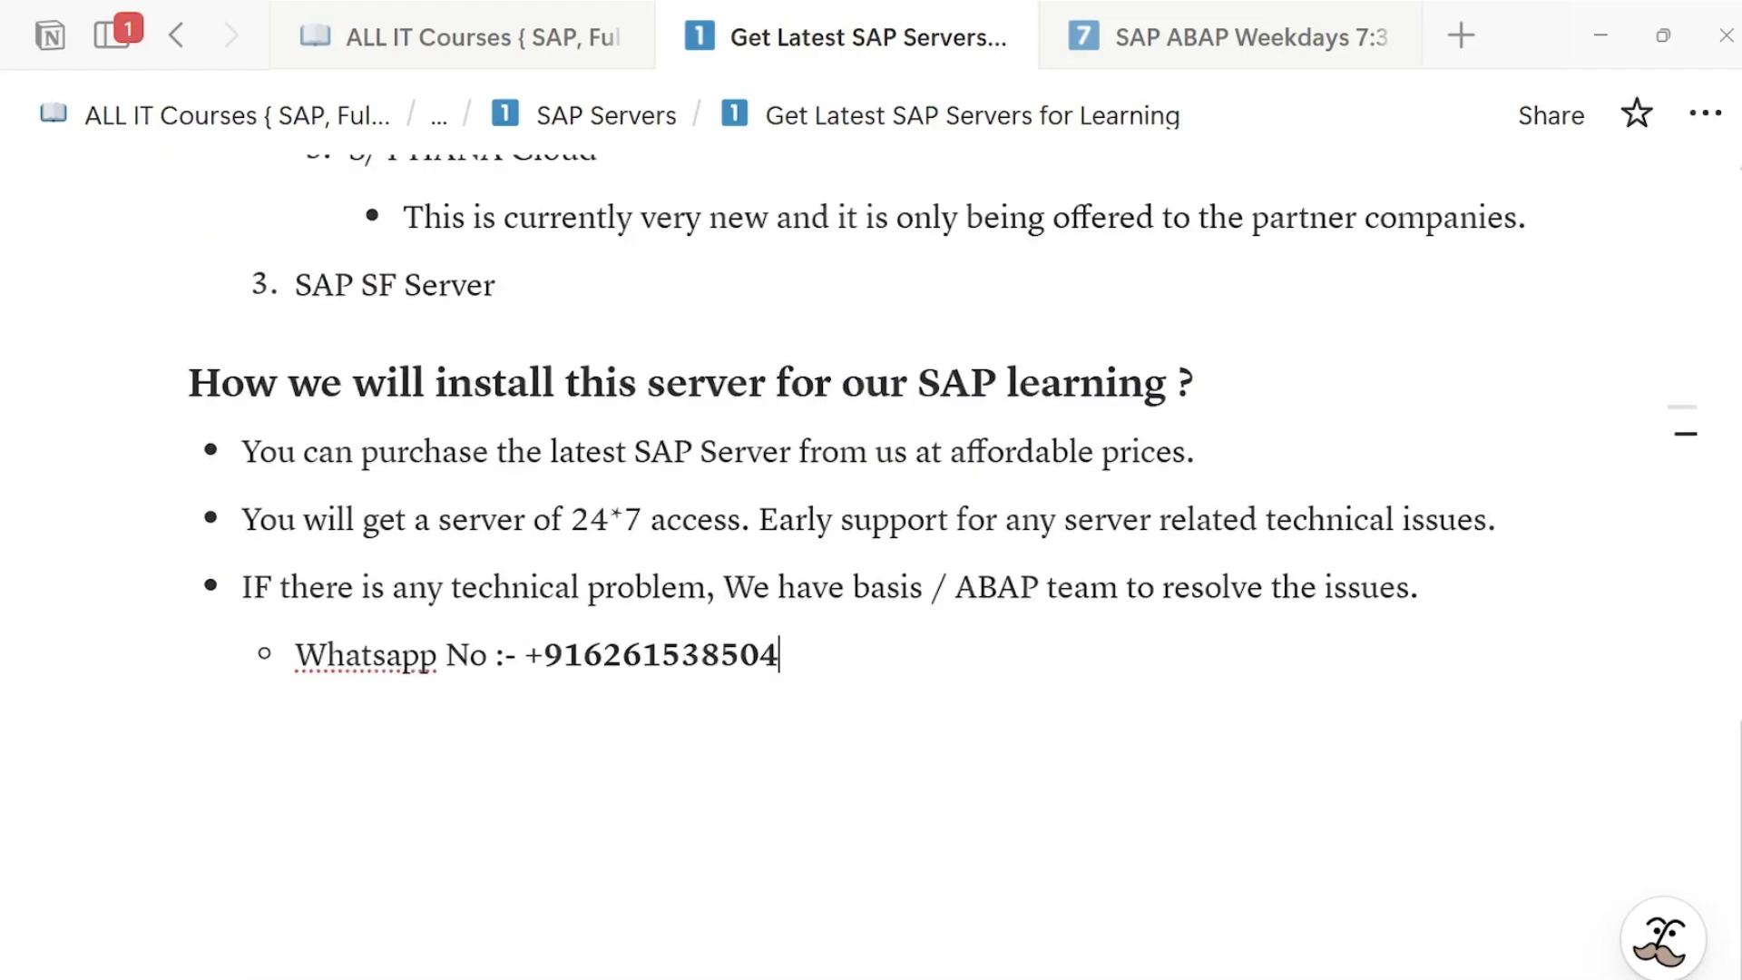